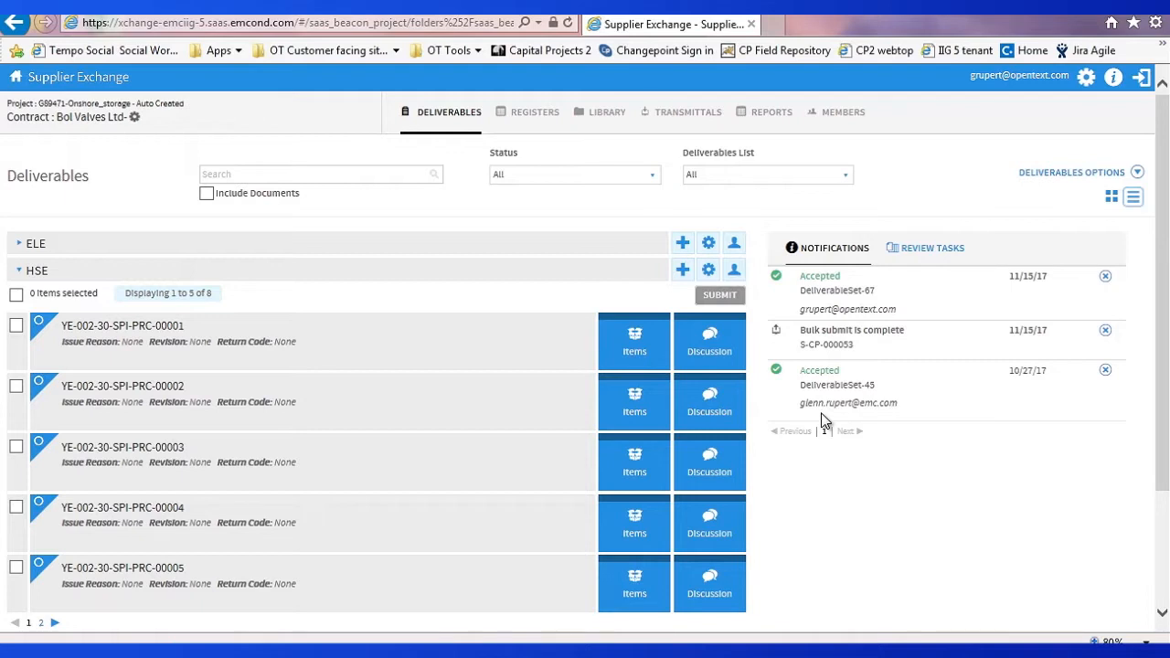
Download the bulk template from the deliverables options and open BulkUploadTemplate.xlsm in Excel.
{"action": "left_click", "coordinate": [1138, 173]}
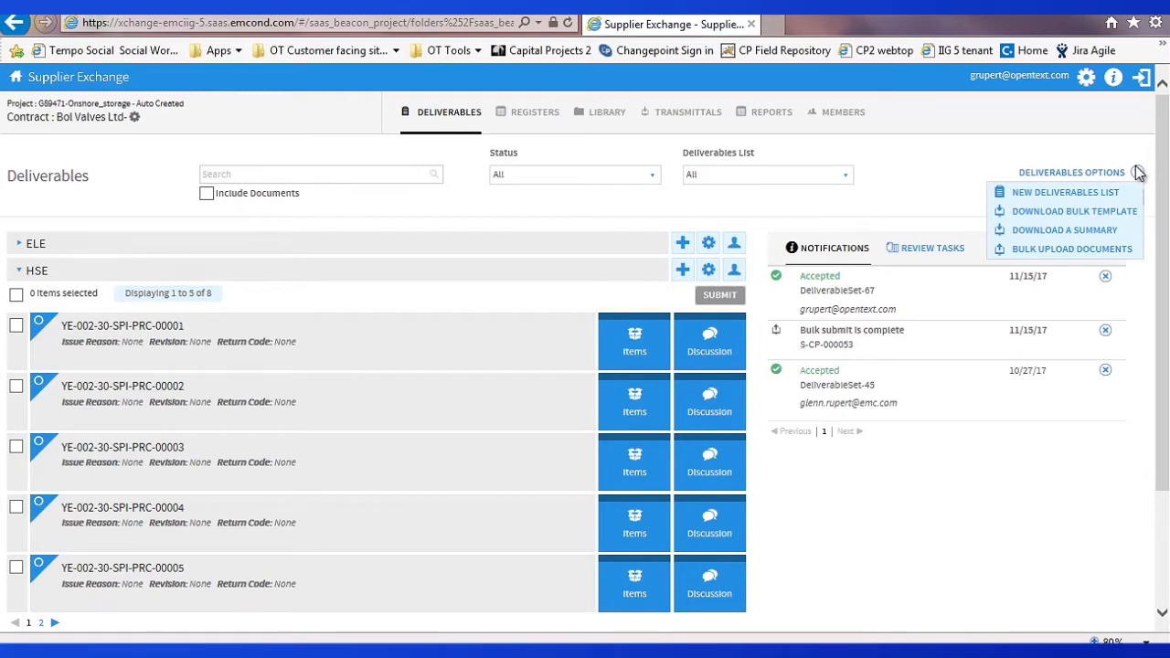
{"action": "left_click", "coordinate": [1124, 212]}
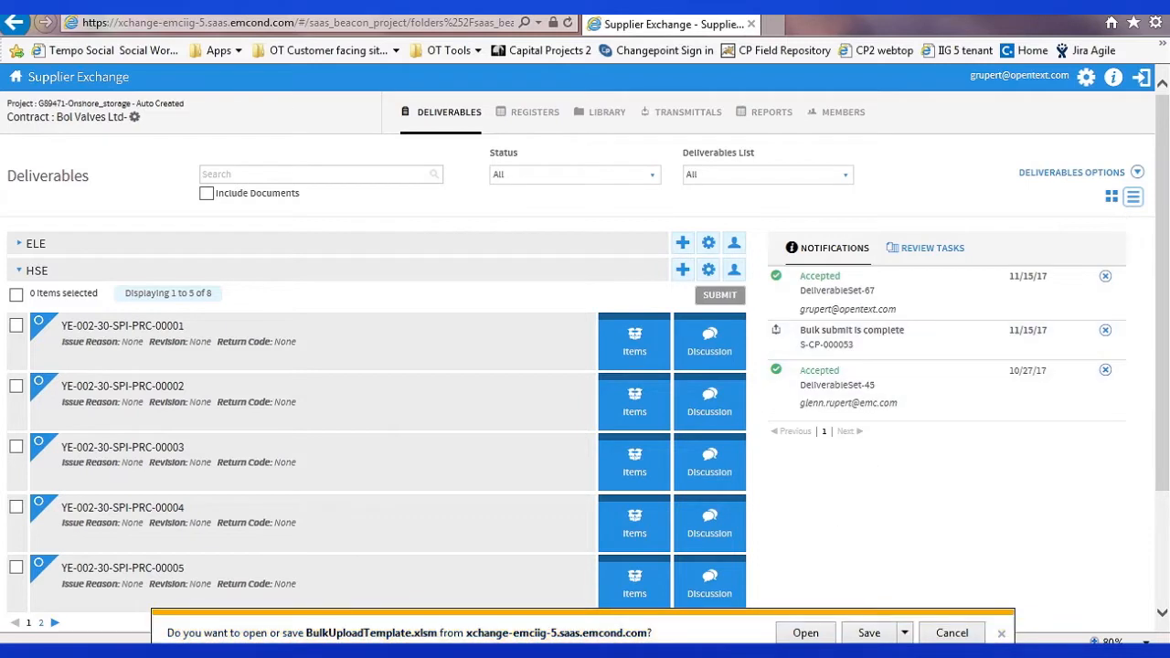
{"action": "left_click", "coordinate": [807, 632]}
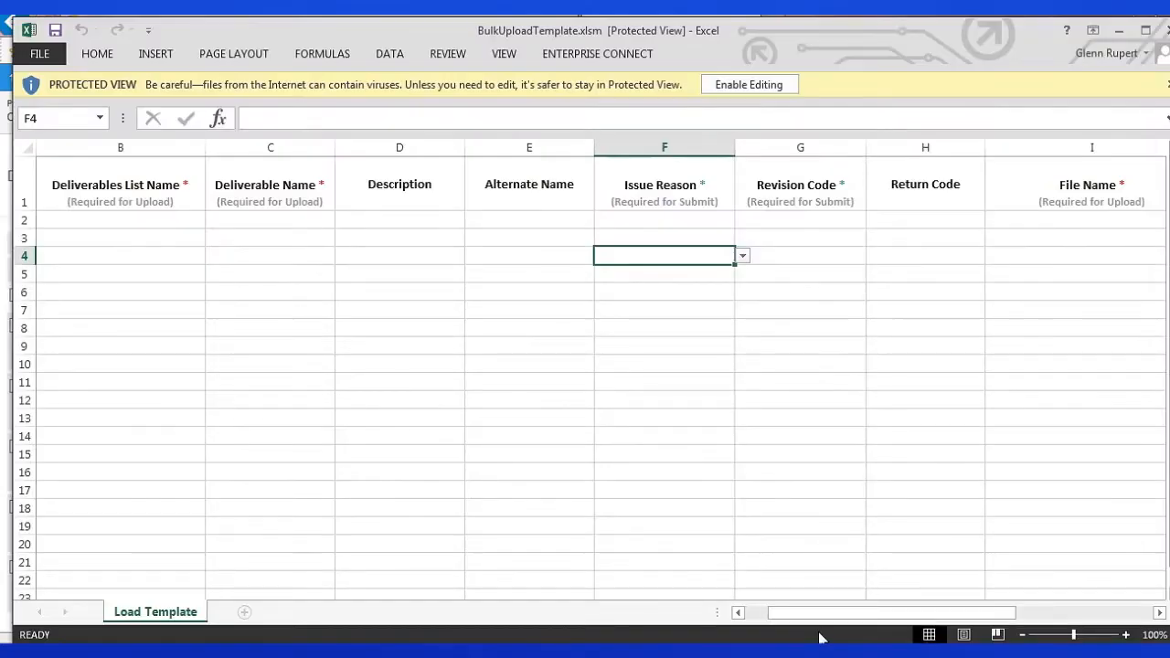
Enable editing and macro content in the bulk upload template and maximize its window.
{"action": "left_click_drag", "start_coordinate": [857, 27], "coordinate": [845, 24]}
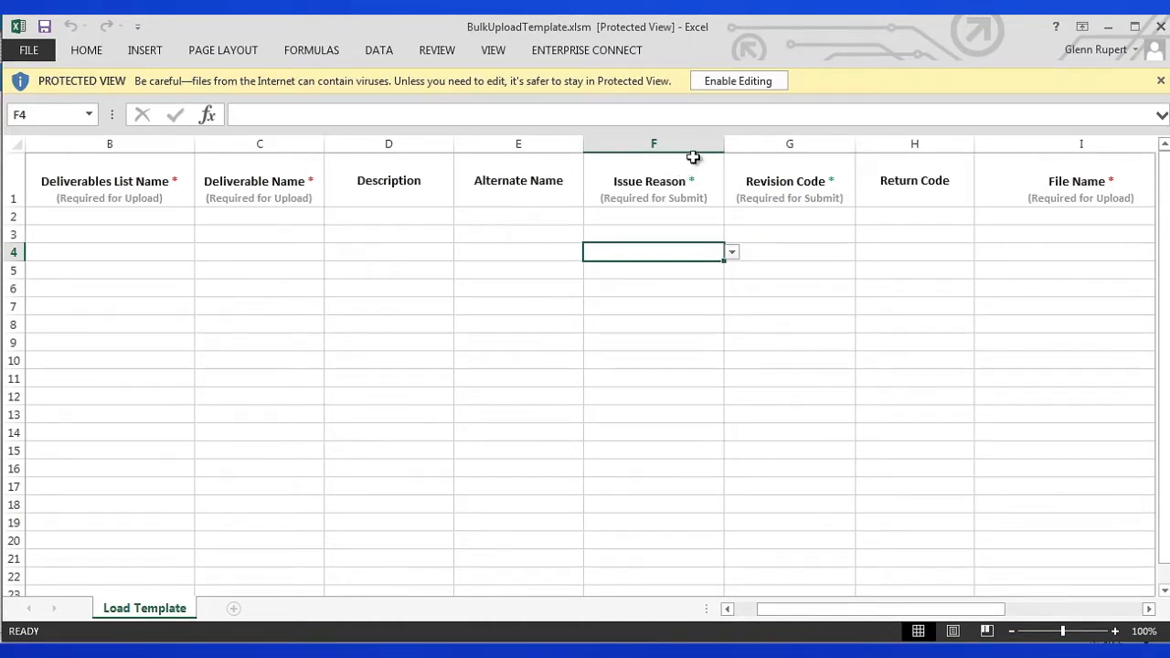
{"action": "left_click", "coordinate": [729, 82]}
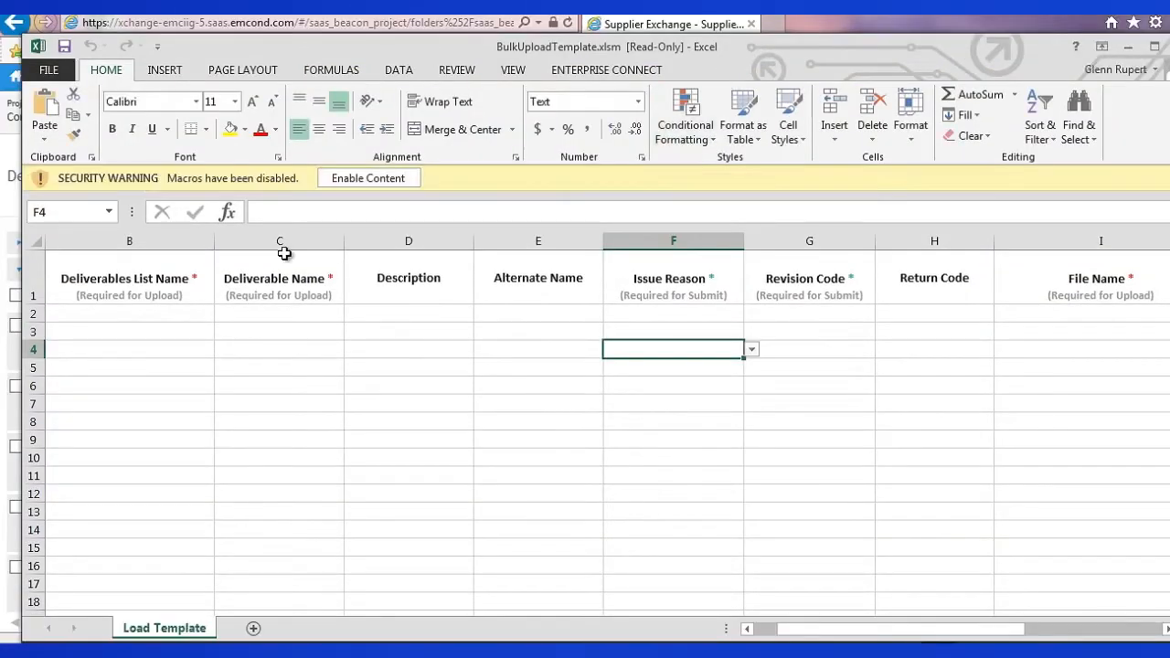
{"action": "left_click", "coordinate": [353, 180]}
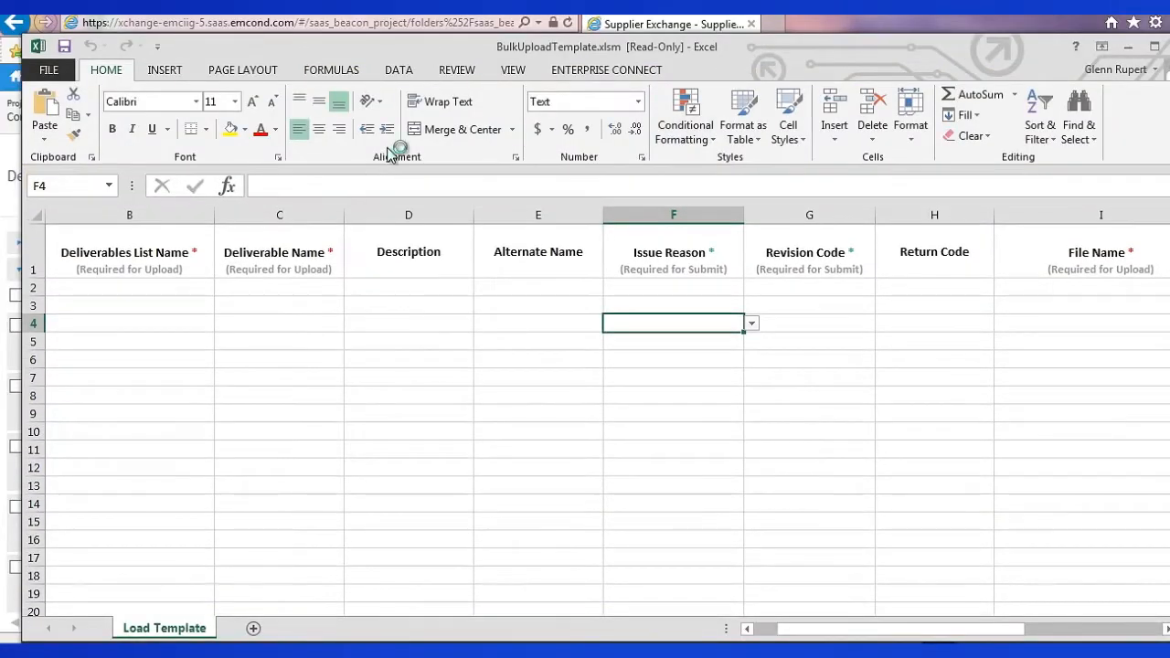
{"action": "double_click", "coordinate": [517, 46]}
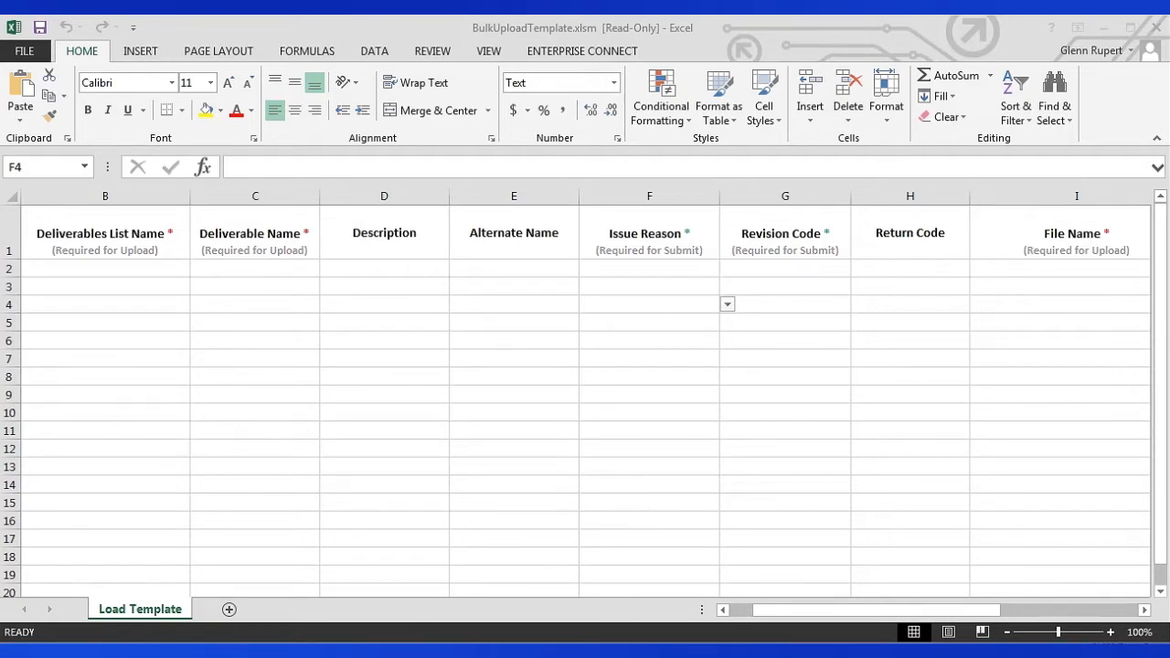
{"action": "key", "text": "alt+Tab"}
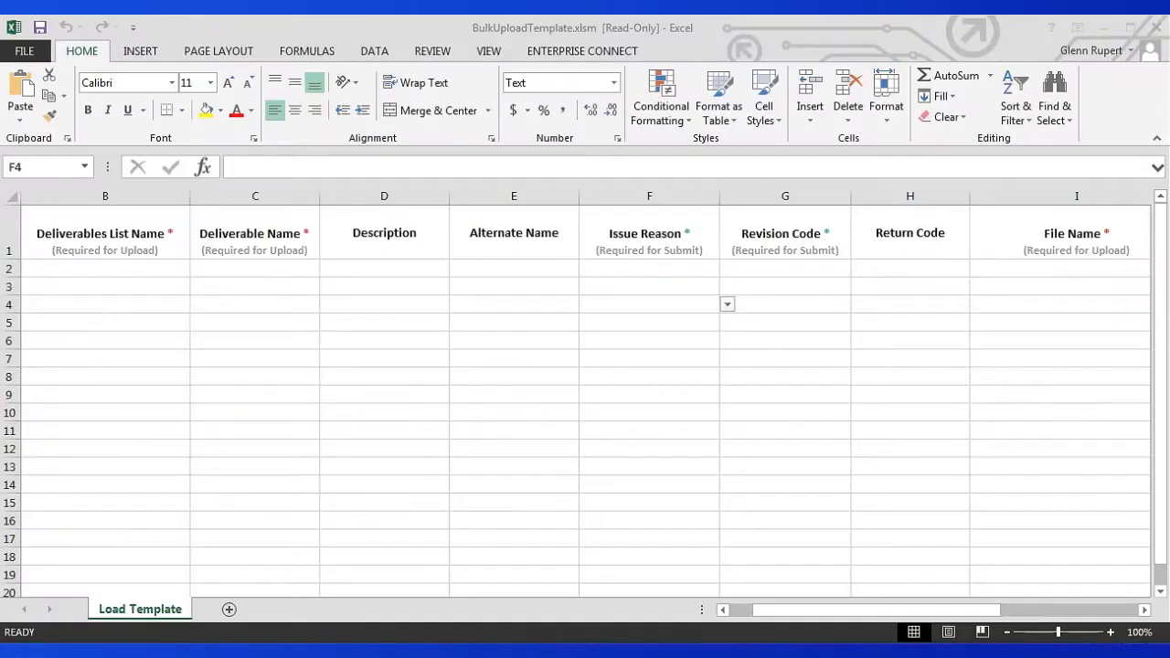
In row 2, set the Deliverables List Name to HSE and the Deliverable Name to YE-002-30-SPI-PRC-00001.
{"action": "left_click", "coordinate": [180, 269]}
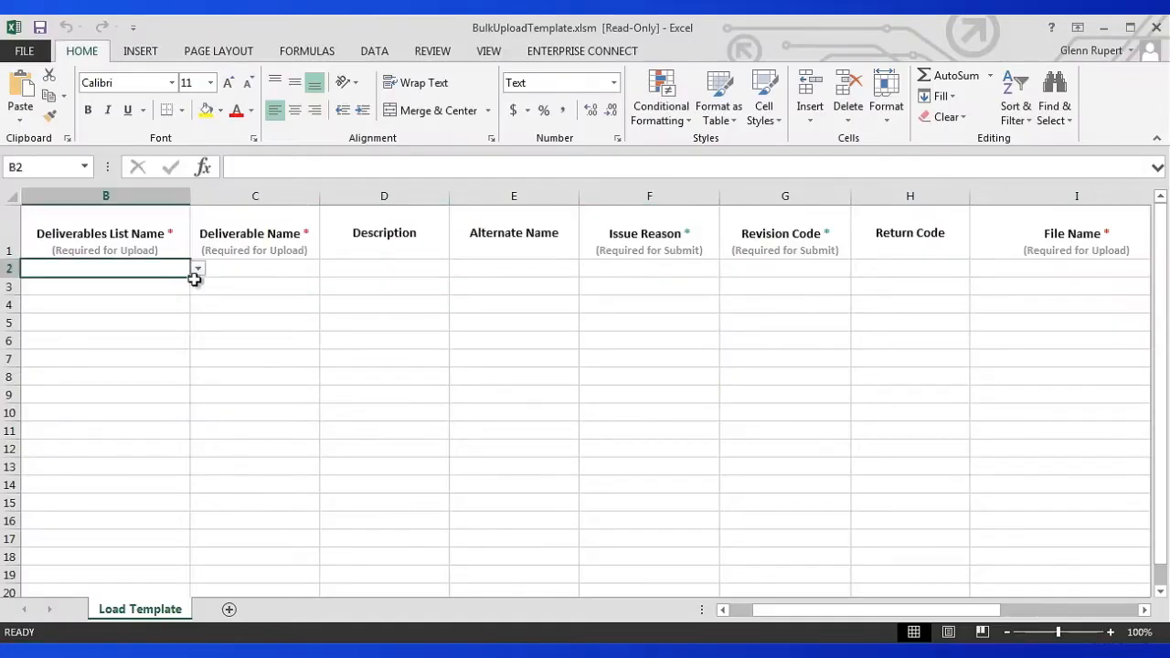
{"action": "left_click", "coordinate": [197, 270]}
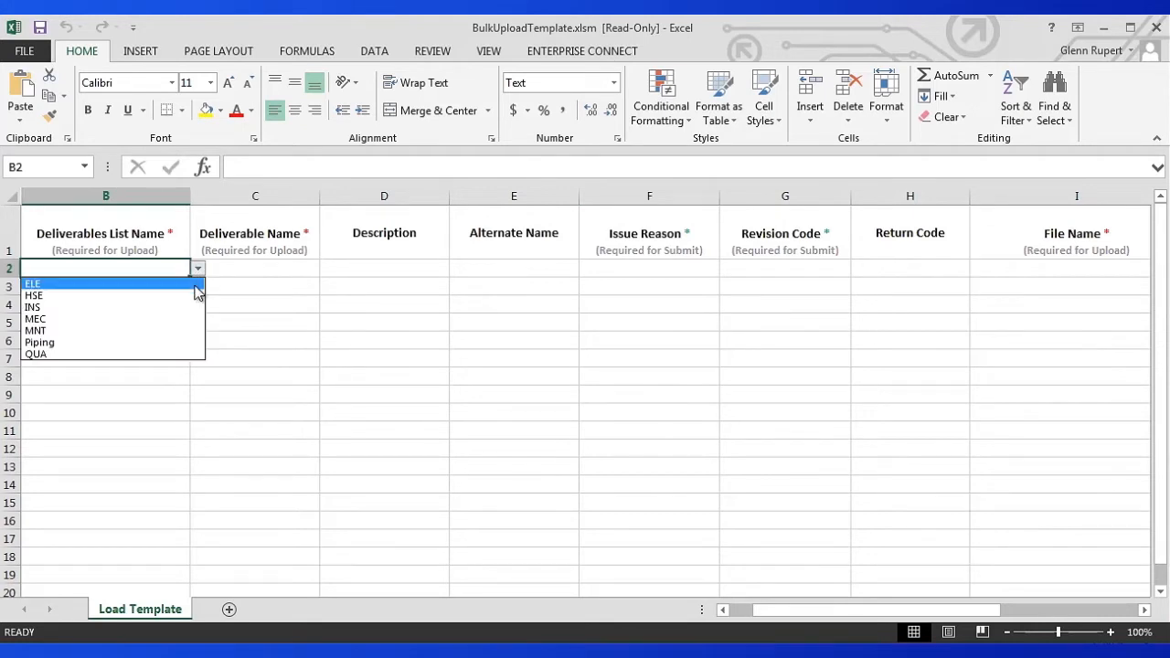
{"action": "left_click", "coordinate": [184, 297]}
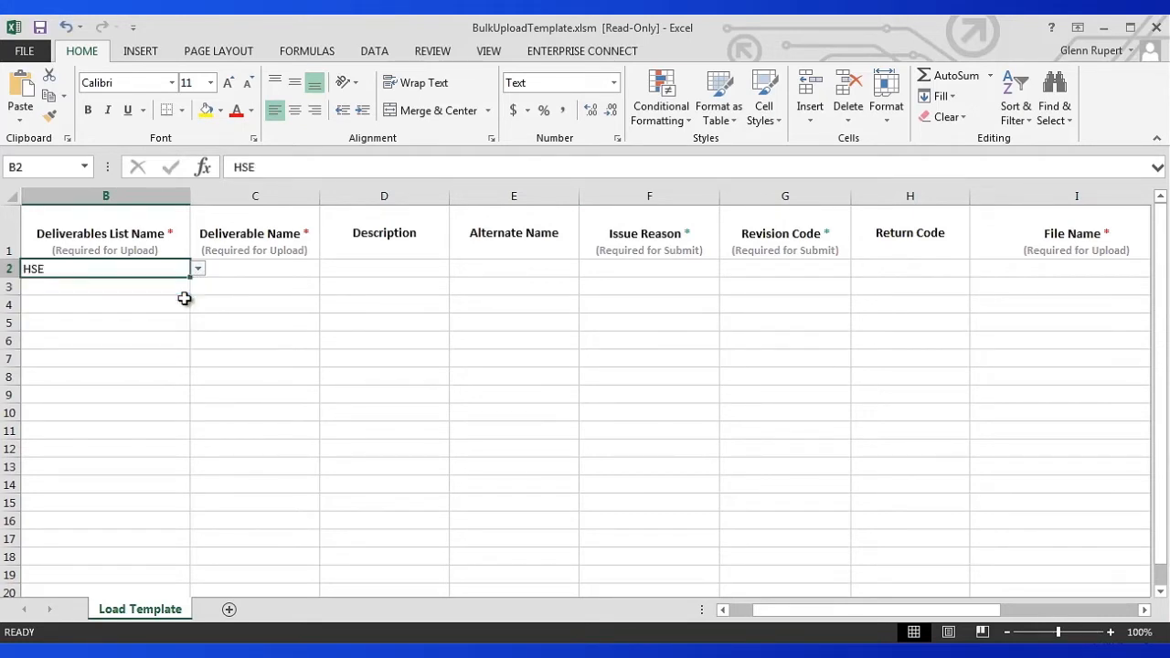
{"action": "left_click", "coordinate": [270, 268]}
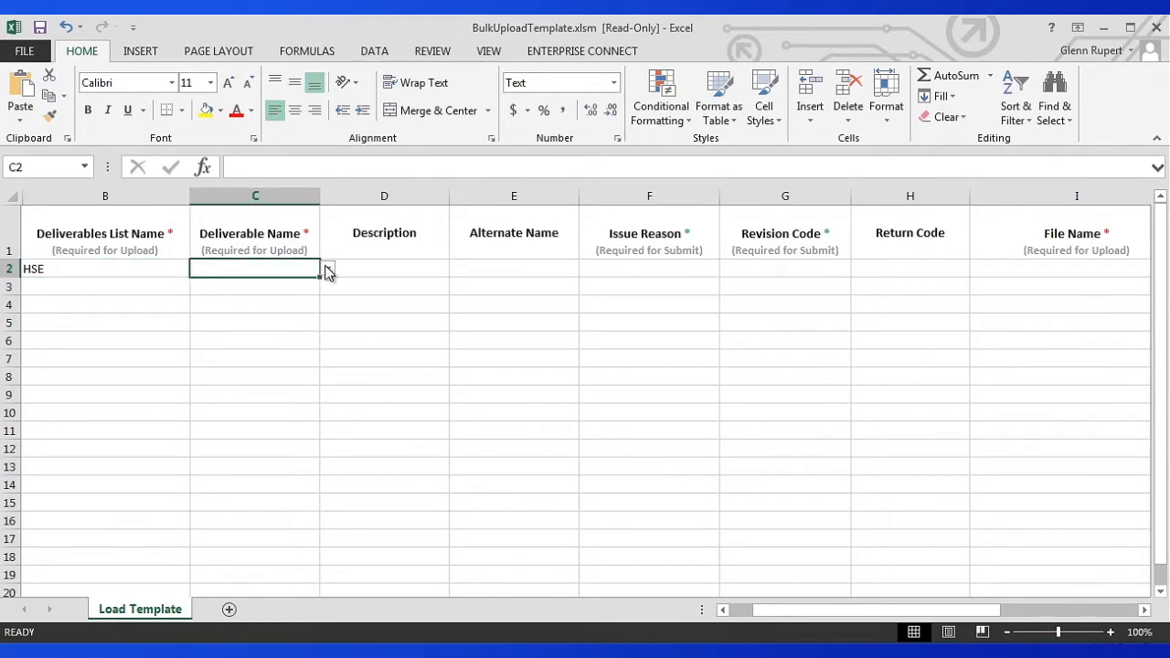
{"action": "left_click", "coordinate": [327, 269]}
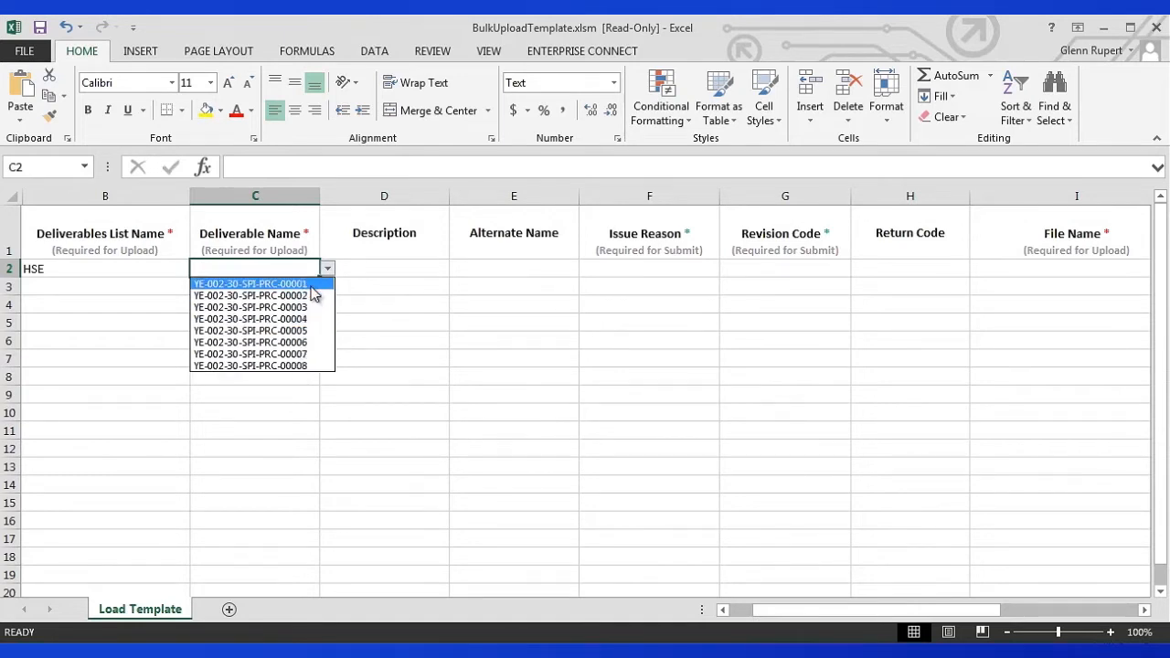
{"action": "left_click", "coordinate": [274, 284]}
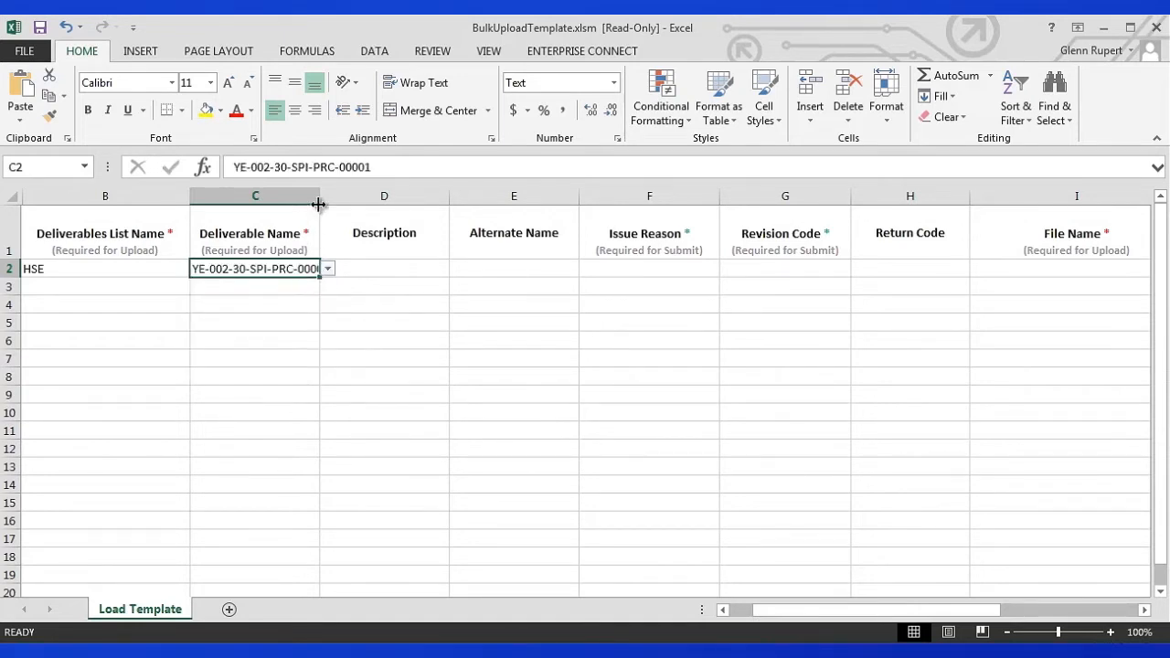
Widen the Deliverable Name column and fill the deliverable name series and the HSE list name down to row 4.
{"action": "left_click_drag", "start_coordinate": [324, 198], "coordinate": [356, 197]}
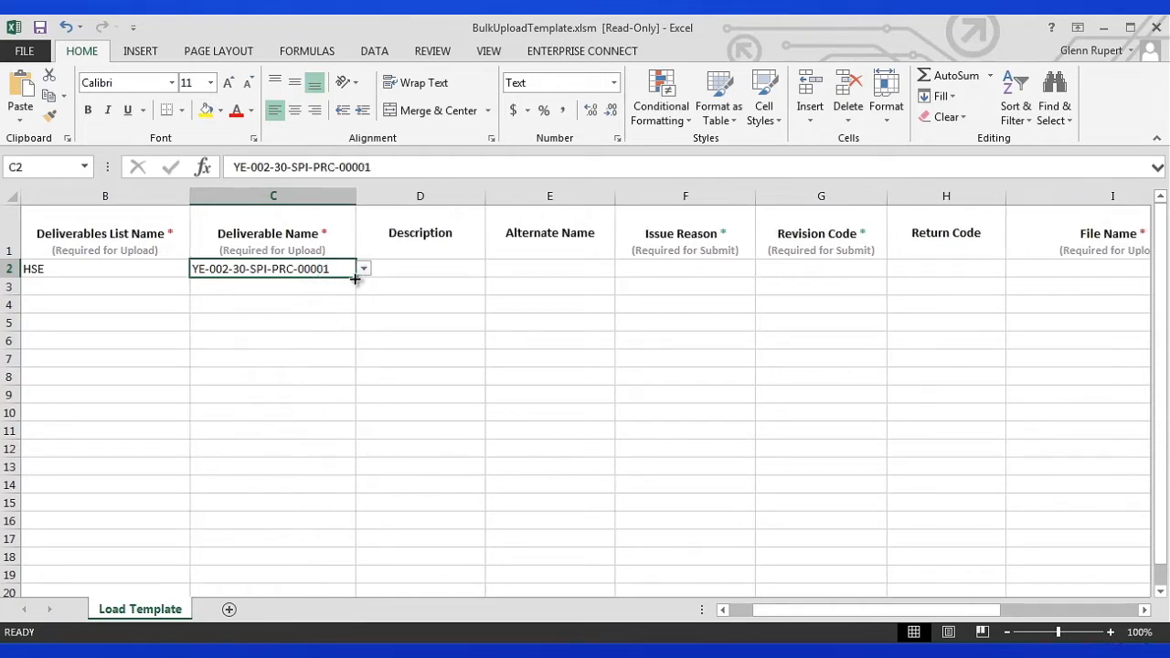
{"action": "left_click_drag", "start_coordinate": [355, 279], "coordinate": [348, 317]}
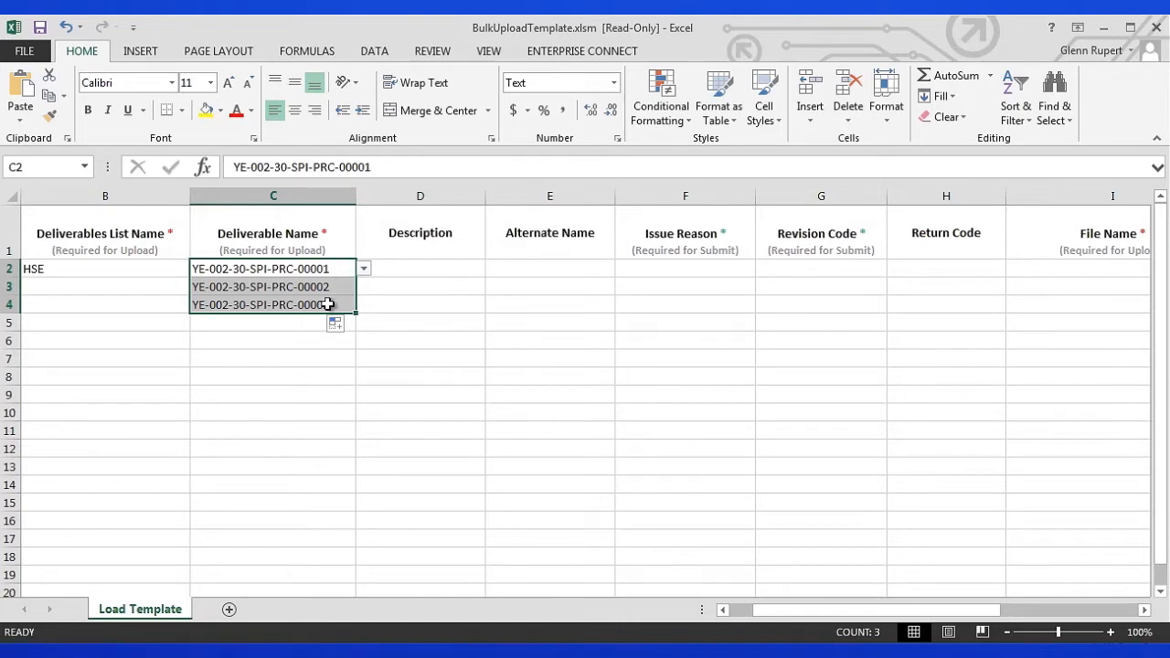
{"action": "left_click", "coordinate": [146, 272]}
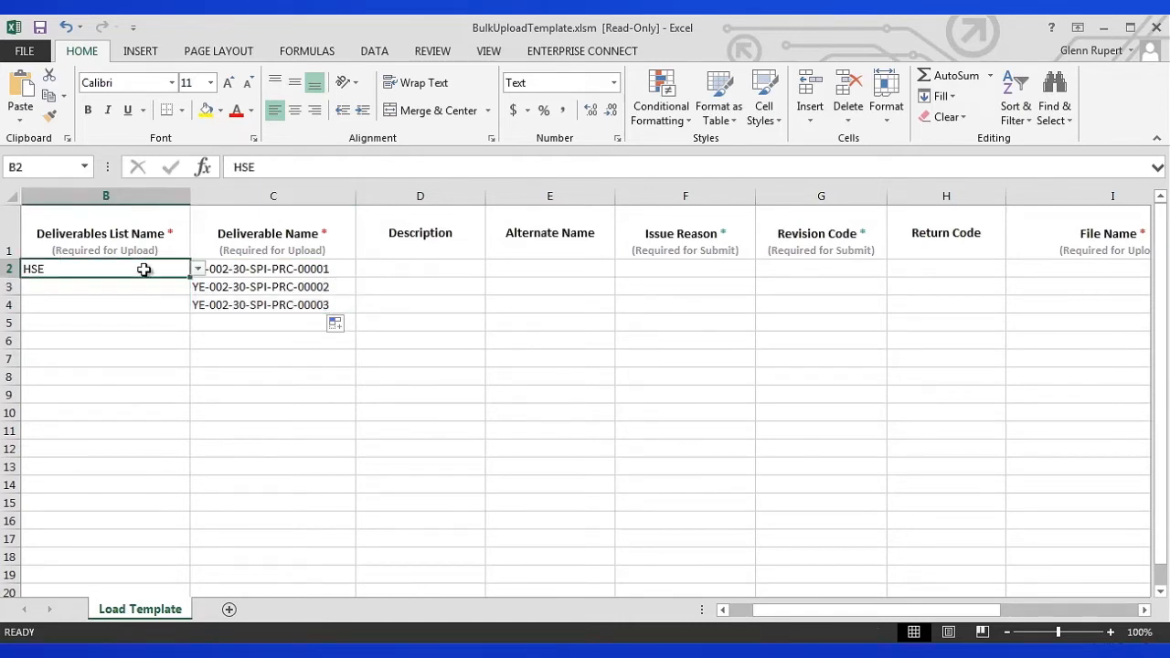
{"action": "left_click_drag", "start_coordinate": [189, 278], "coordinate": [188, 311]}
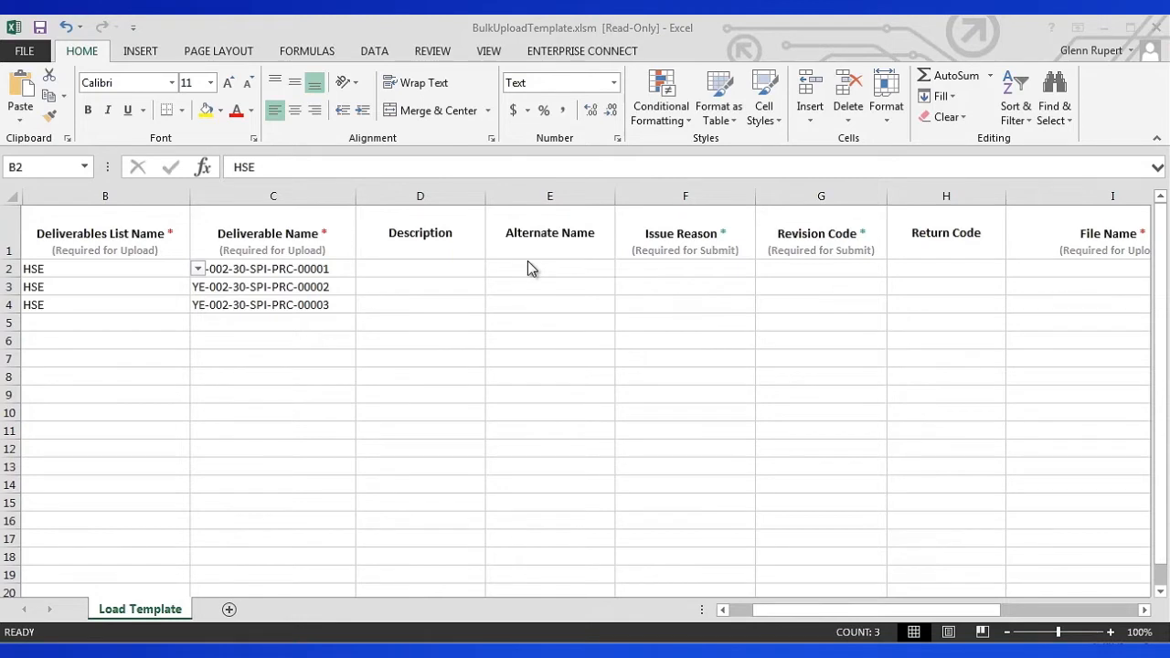
Set the Issue Reason to Issued for Construction for rows 2 to 4.
{"action": "left_click", "coordinate": [745, 270]}
{"action": "left_click", "coordinate": [764, 270]}
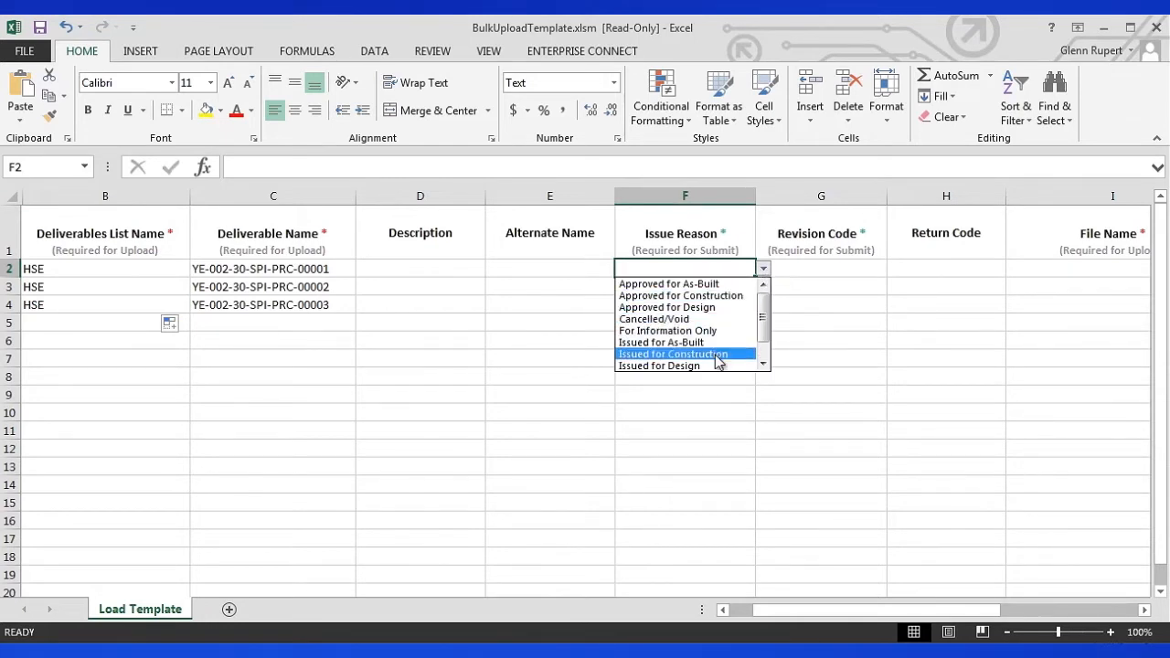
{"action": "left_click", "coordinate": [719, 355]}
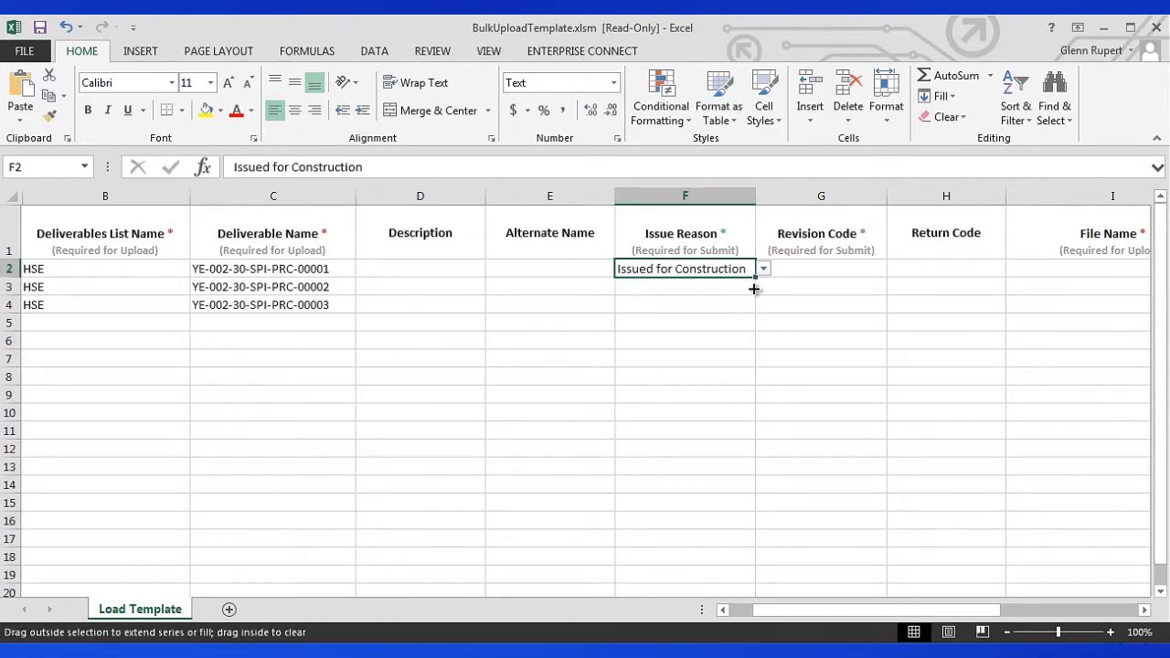
{"action": "left_click_drag", "start_coordinate": [754, 289], "coordinate": [738, 309]}
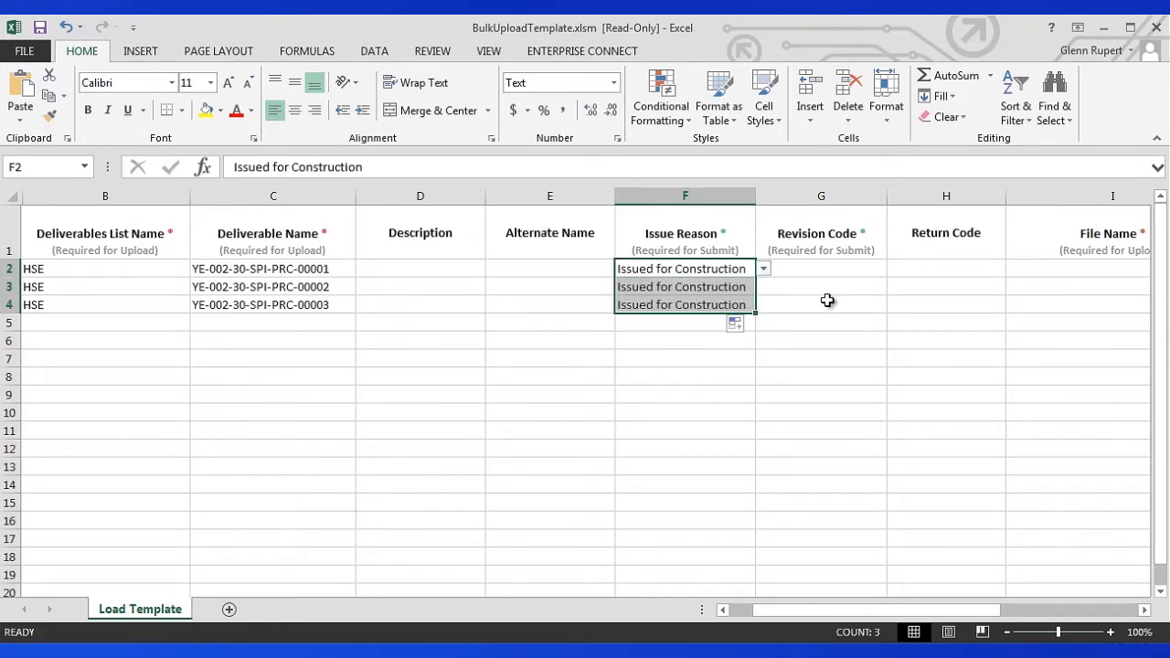
Set the Revision Code to 01 for all three deliverables in rows 2 to 4.
{"action": "left_click", "coordinate": [838, 271]}
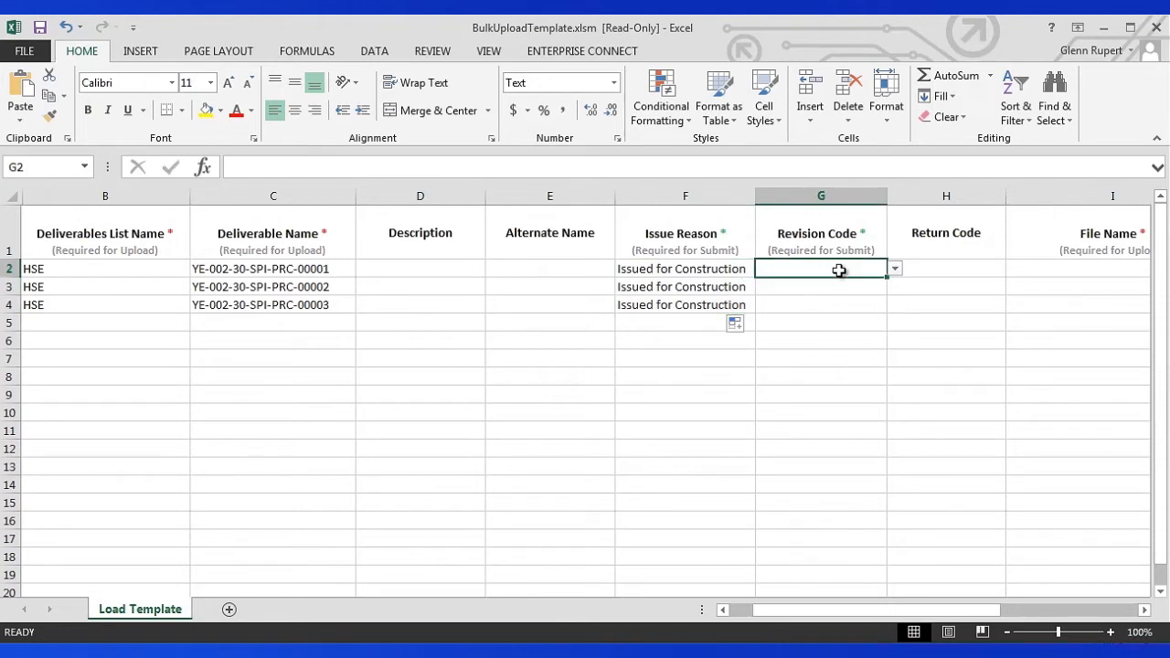
{"action": "left_click", "coordinate": [893, 269]}
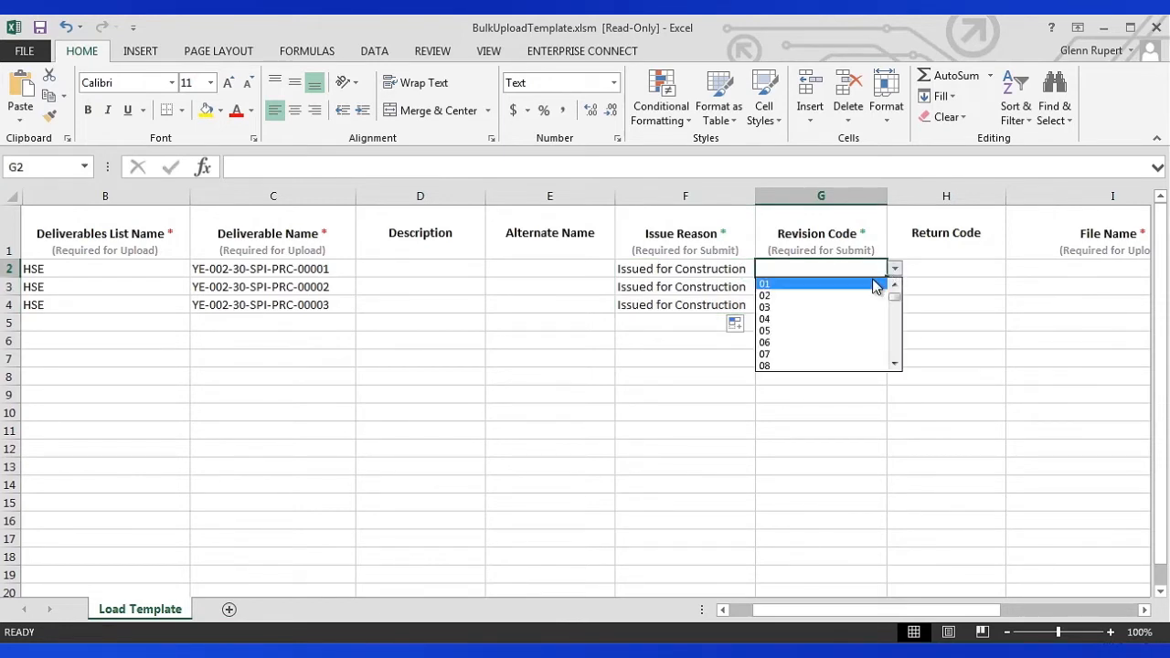
{"action": "left_click", "coordinate": [874, 285]}
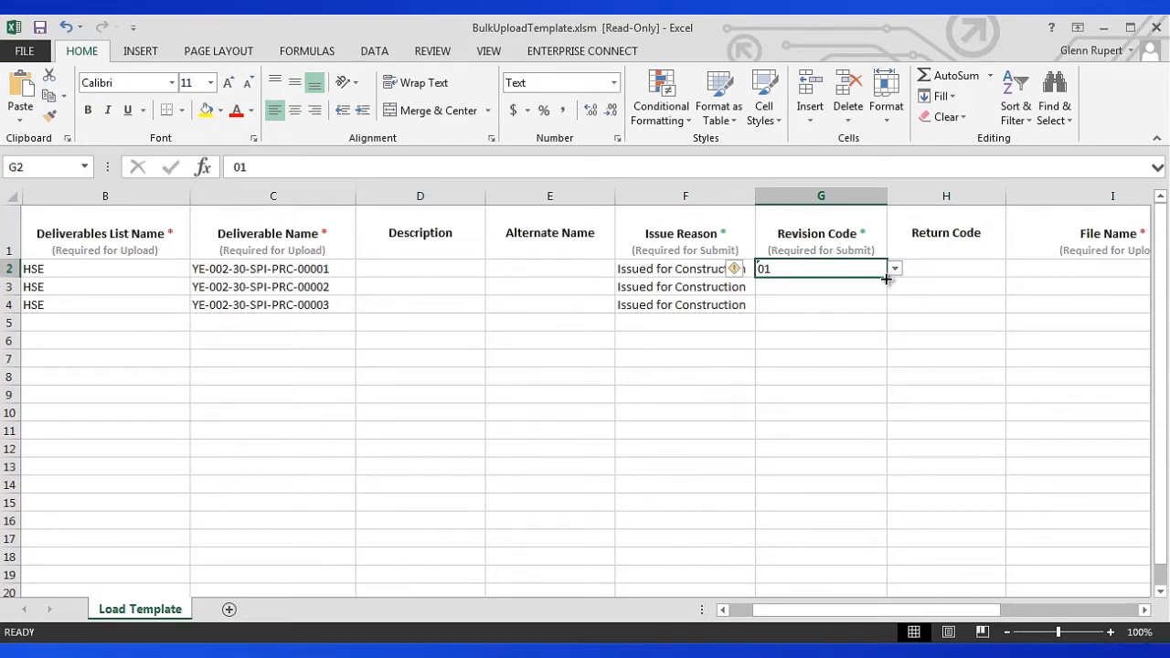
{"action": "left_click", "coordinate": [865, 286]}
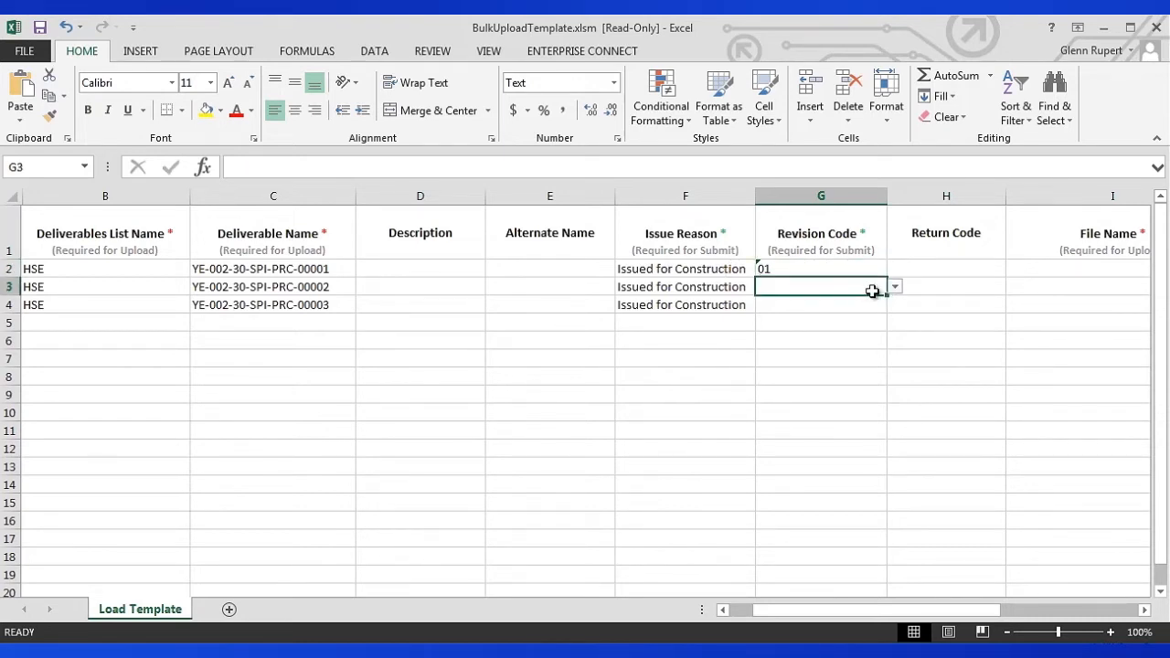
{"action": "left_click", "coordinate": [895, 288]}
{"action": "left_click", "coordinate": [868, 304]}
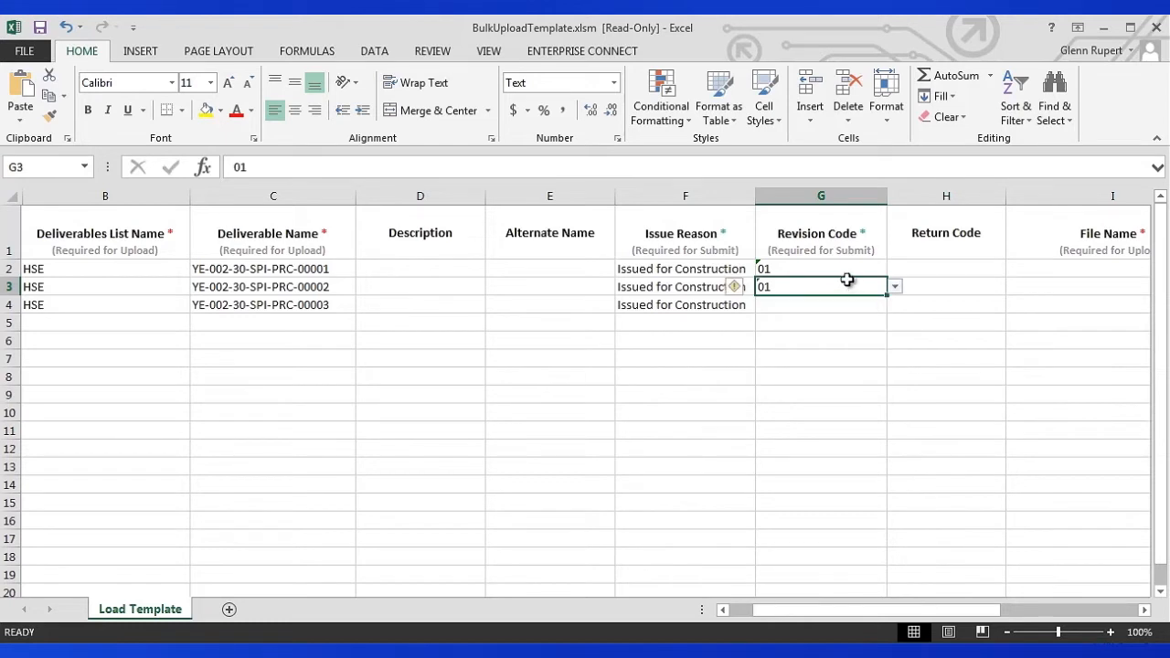
{"action": "left_click", "coordinate": [847, 268]}
{"action": "left_click_drag", "start_coordinate": [847, 268], "coordinate": [887, 312]}
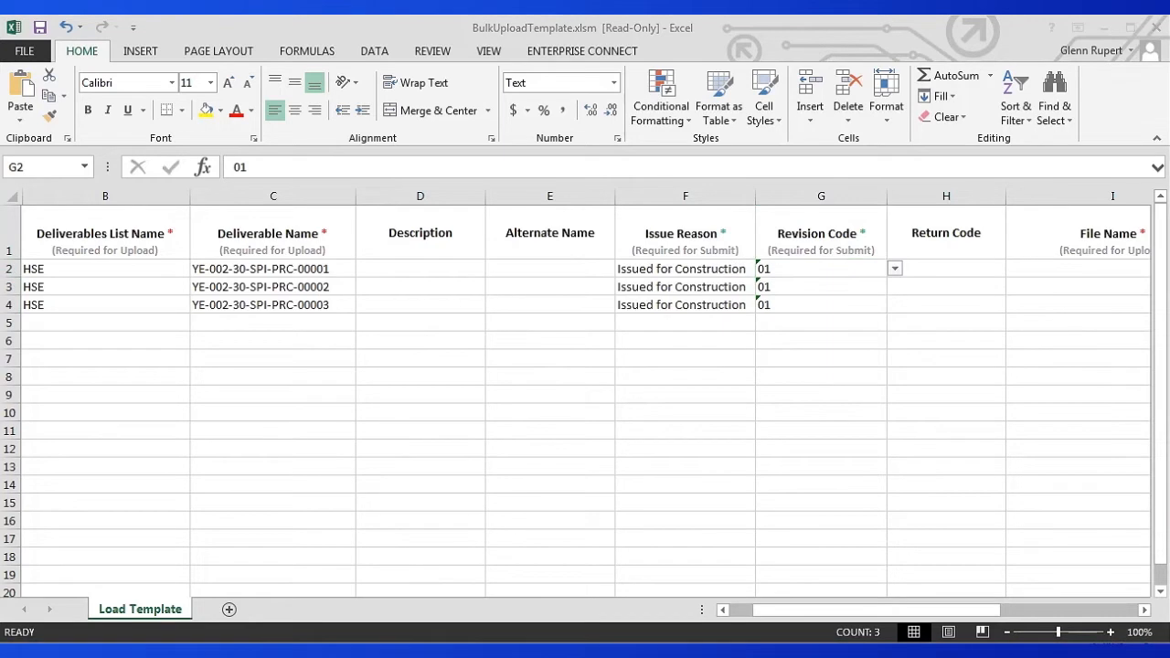
Set the Purpose to Primary for the deliverables in rows 2 to 4.
{"action": "left_click", "coordinate": [978, 611]}
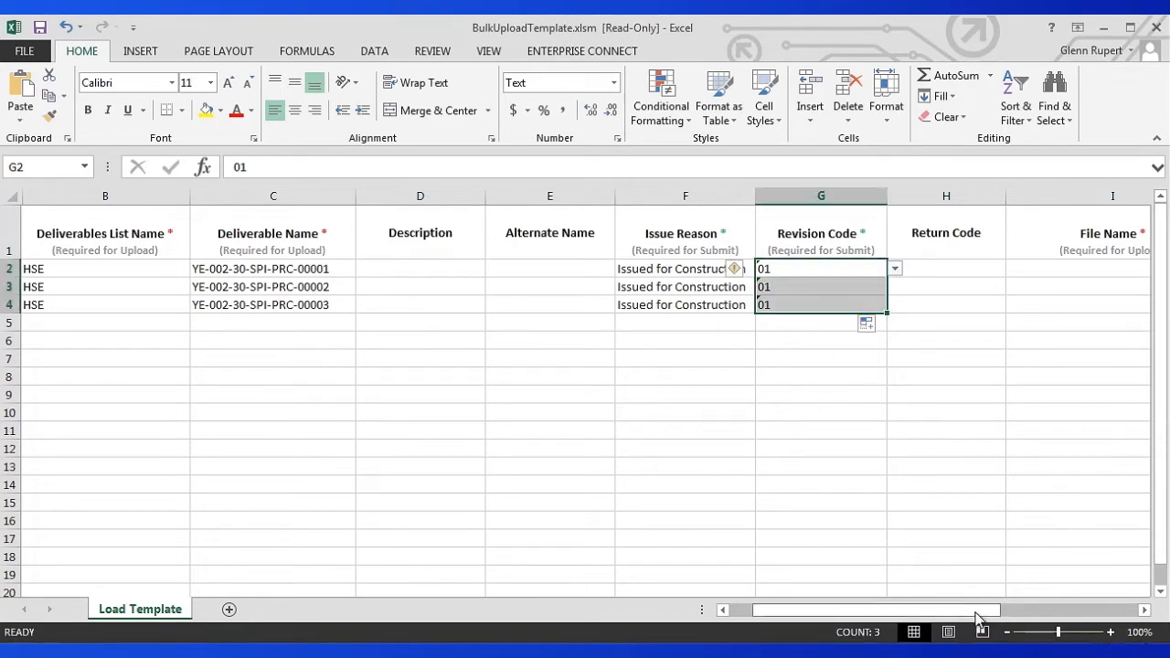
{"action": "left_click", "coordinate": [1028, 614]}
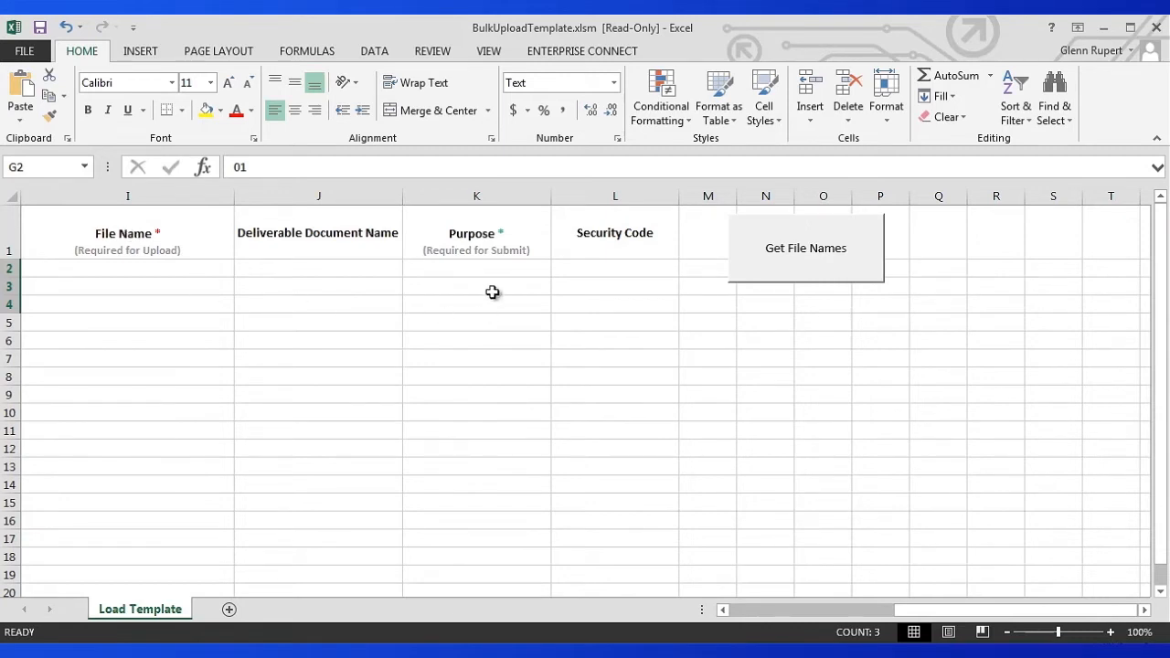
{"action": "left_click", "coordinate": [506, 268]}
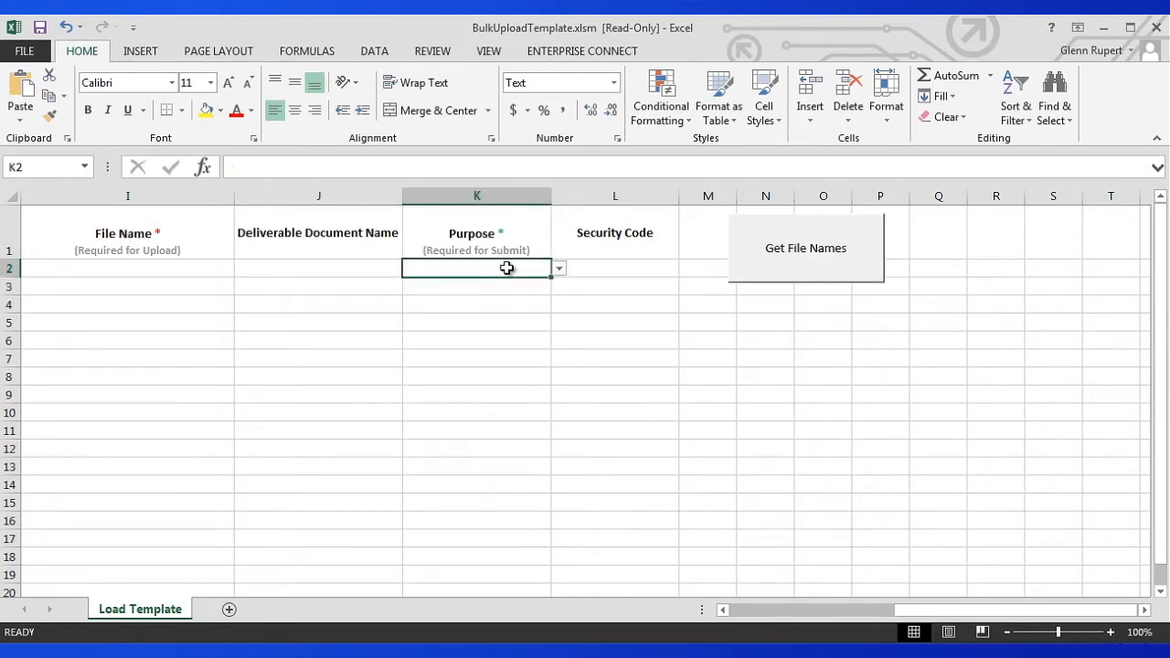
{"action": "left_click", "coordinate": [559, 269]}
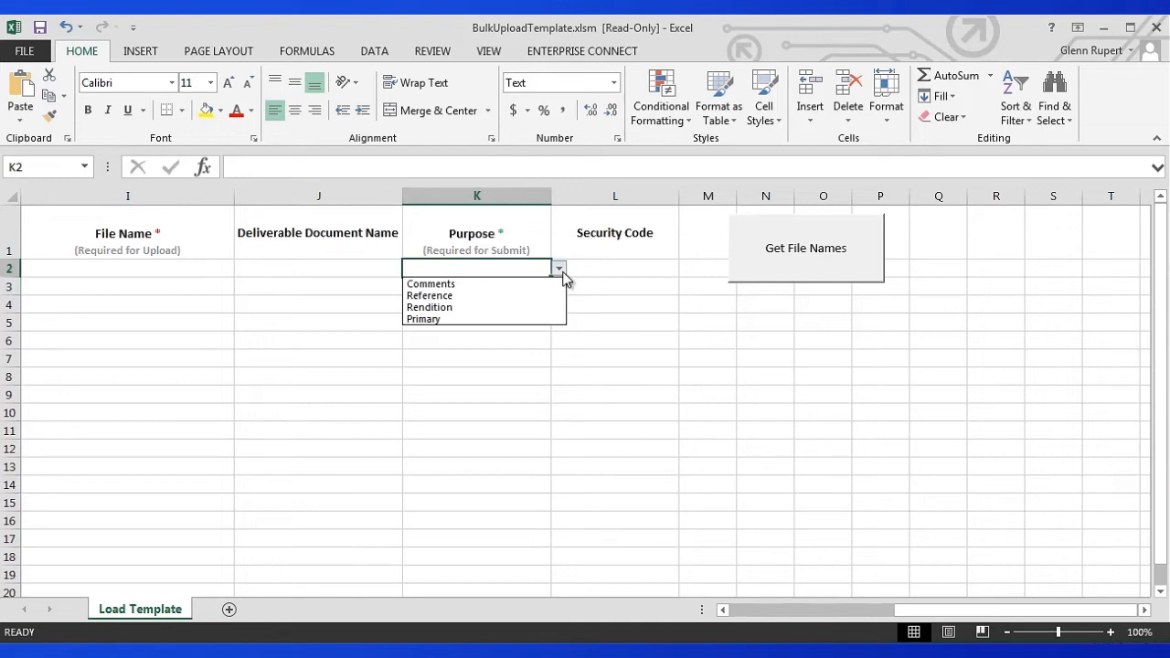
{"action": "left_click", "coordinate": [520, 316]}
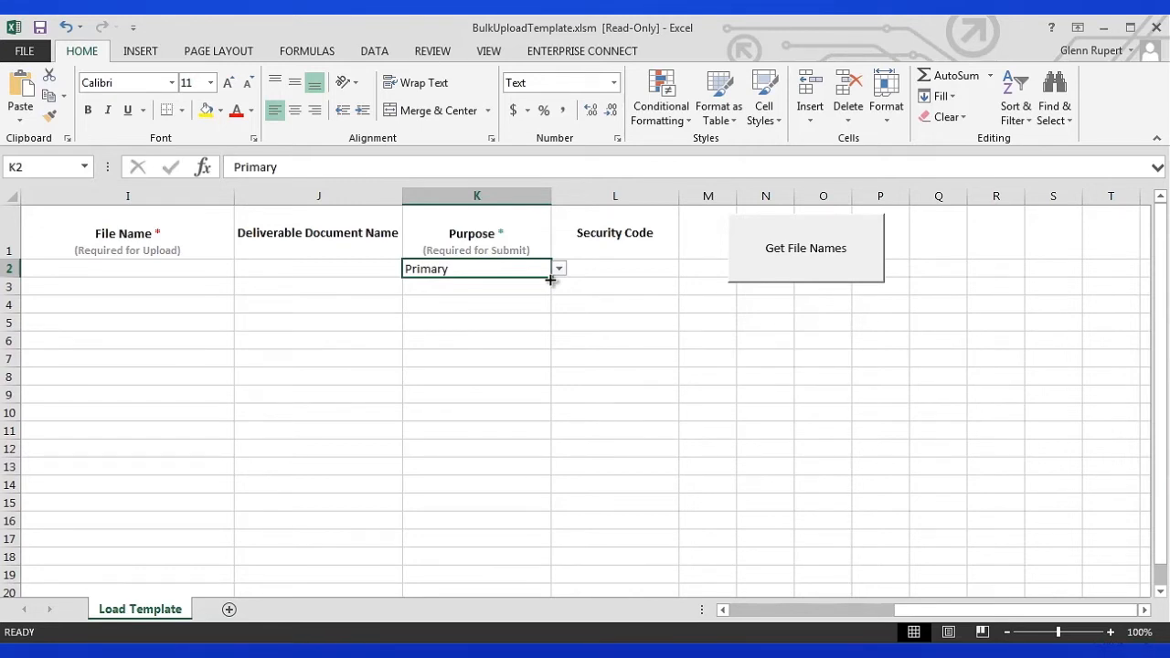
{"action": "left_click_drag", "start_coordinate": [550, 280], "coordinate": [535, 316]}
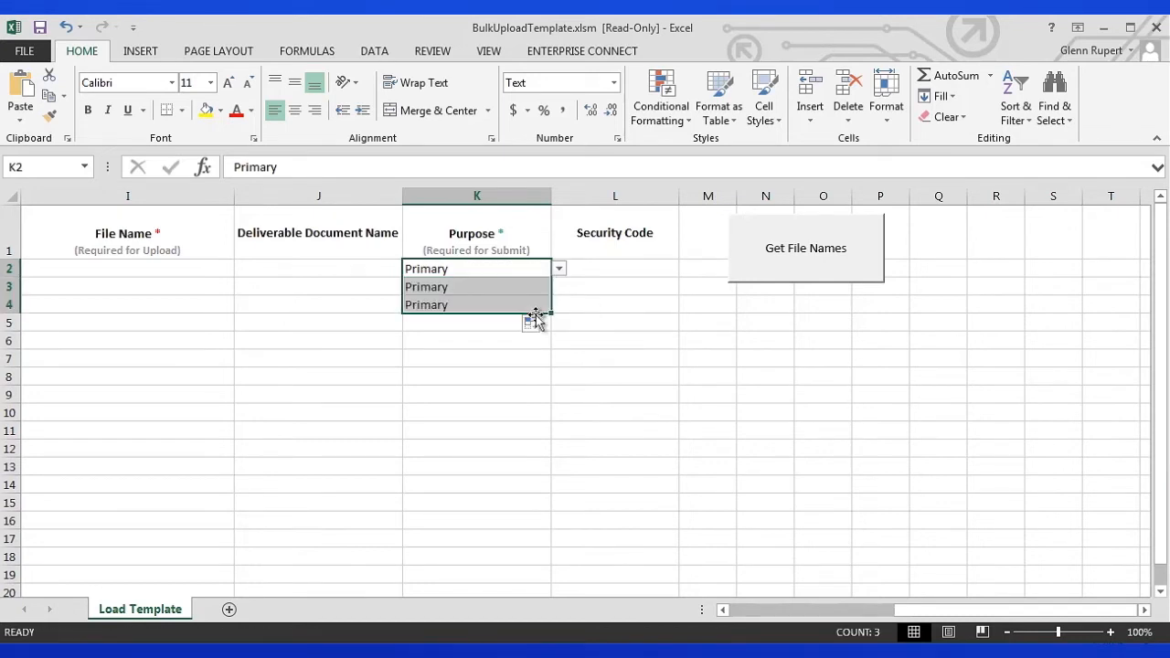
{"action": "left_click", "coordinate": [558, 271]}
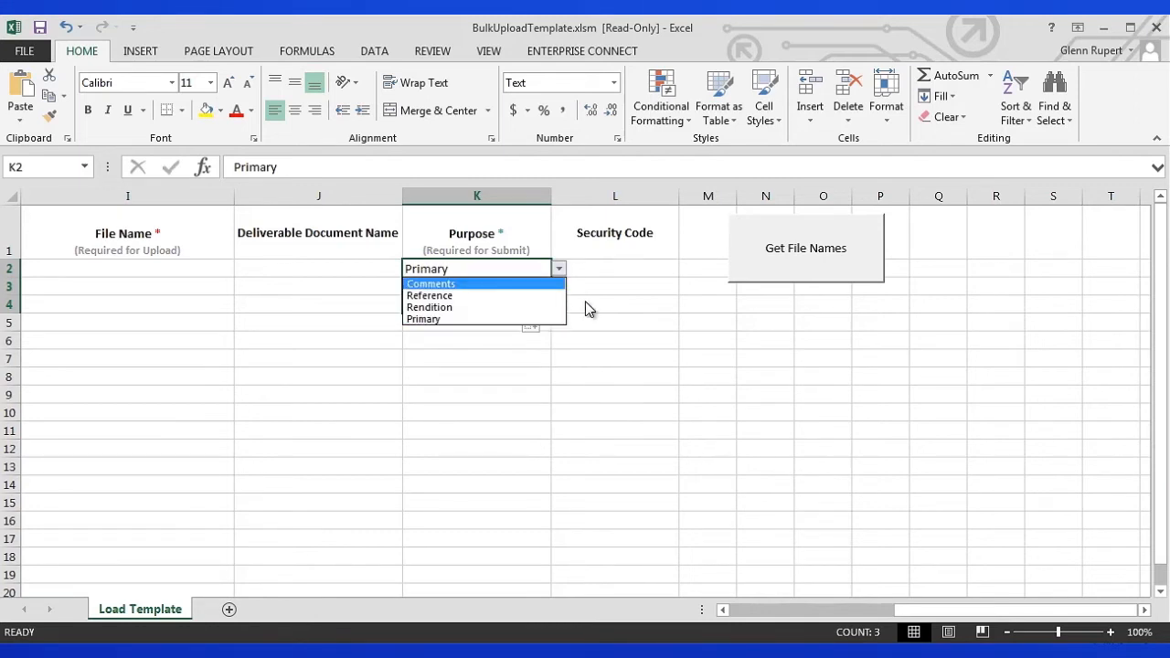
{"action": "left_click", "coordinate": [449, 319]}
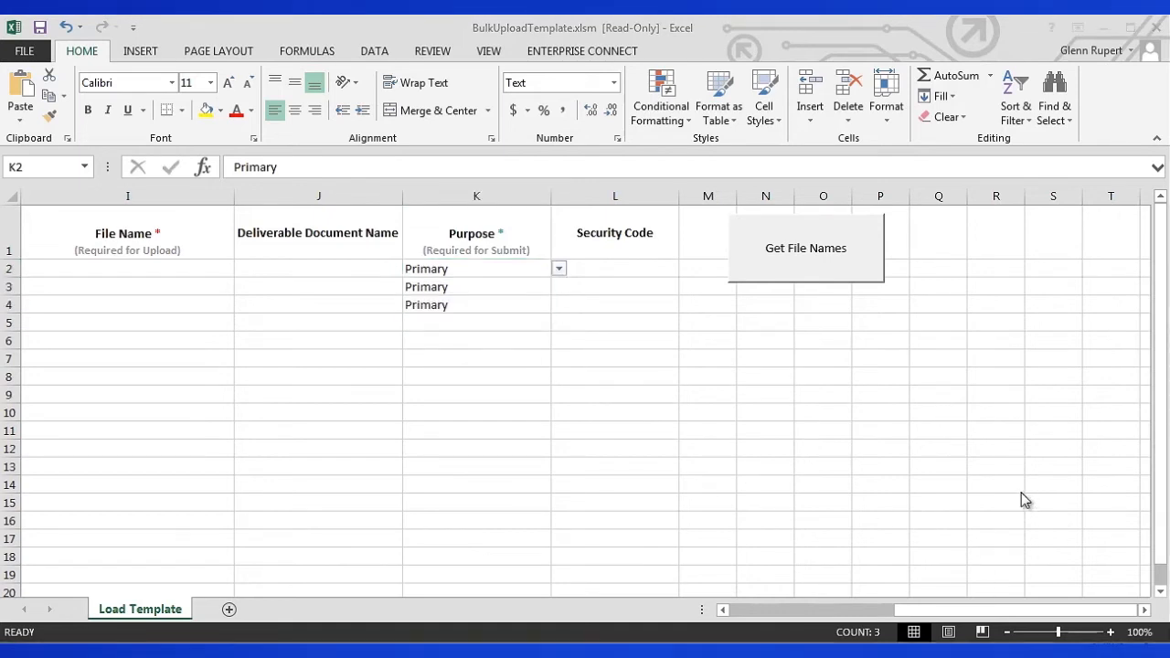
Fill the File Name column from row 2 with the names of the files in the Desktop's Bulk load staging folder, using Get File Names.
{"action": "left_click", "coordinate": [70, 270]}
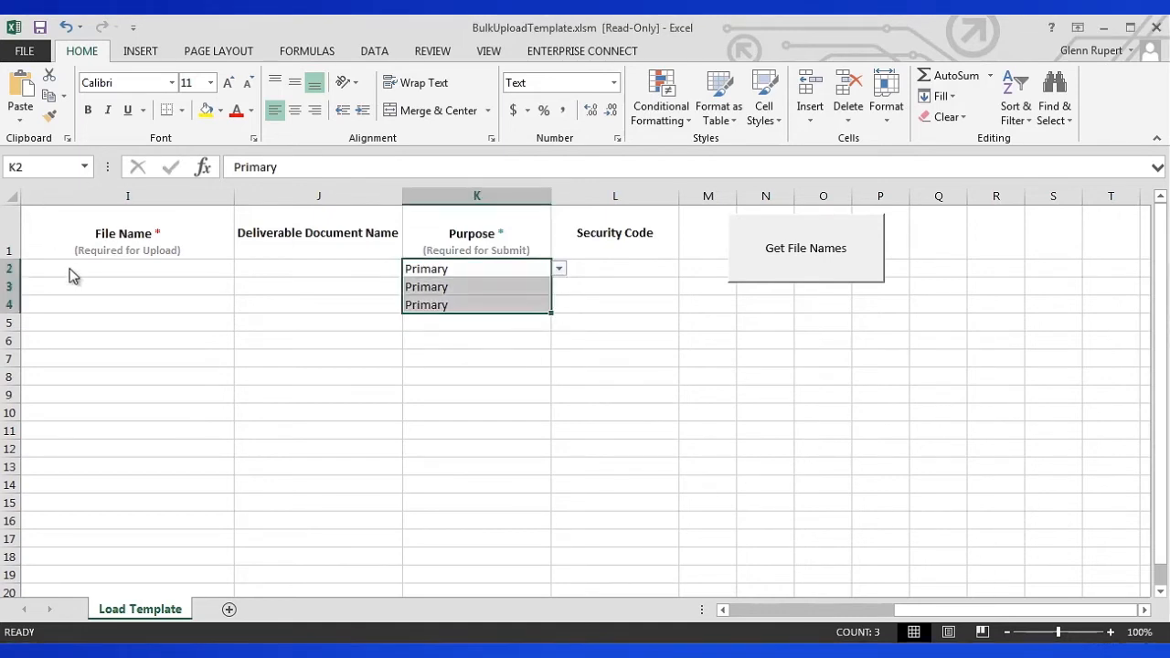
{"action": "left_click", "coordinate": [69, 268]}
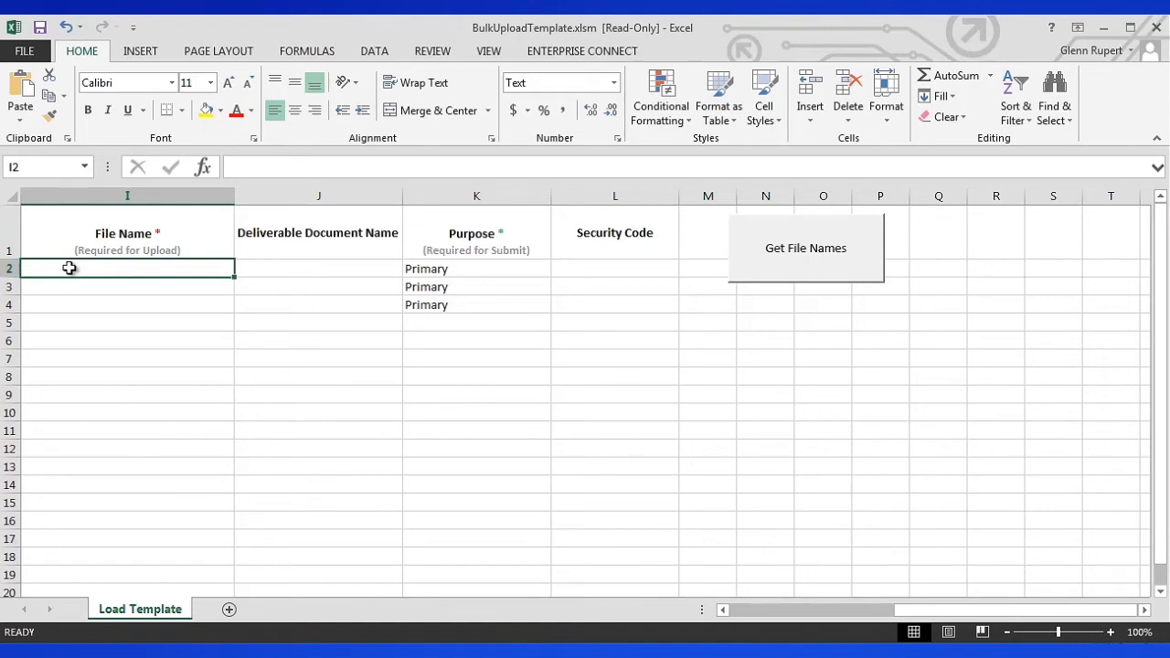
{"action": "left_click", "coordinate": [822, 262]}
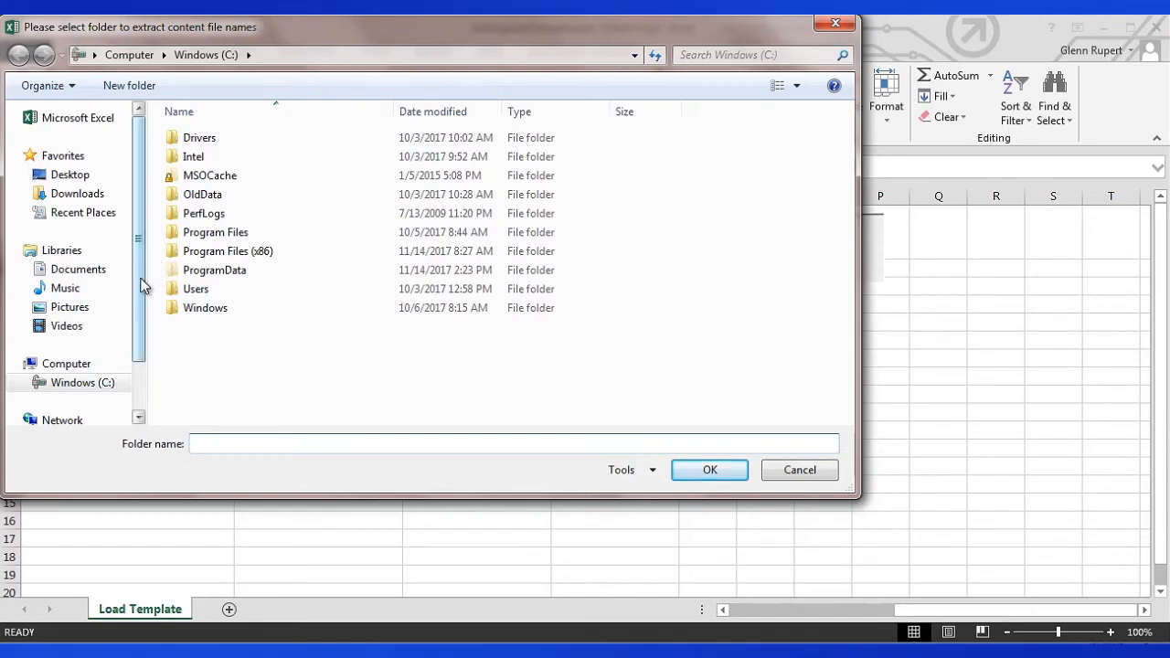
{"action": "left_click", "coordinate": [87, 181]}
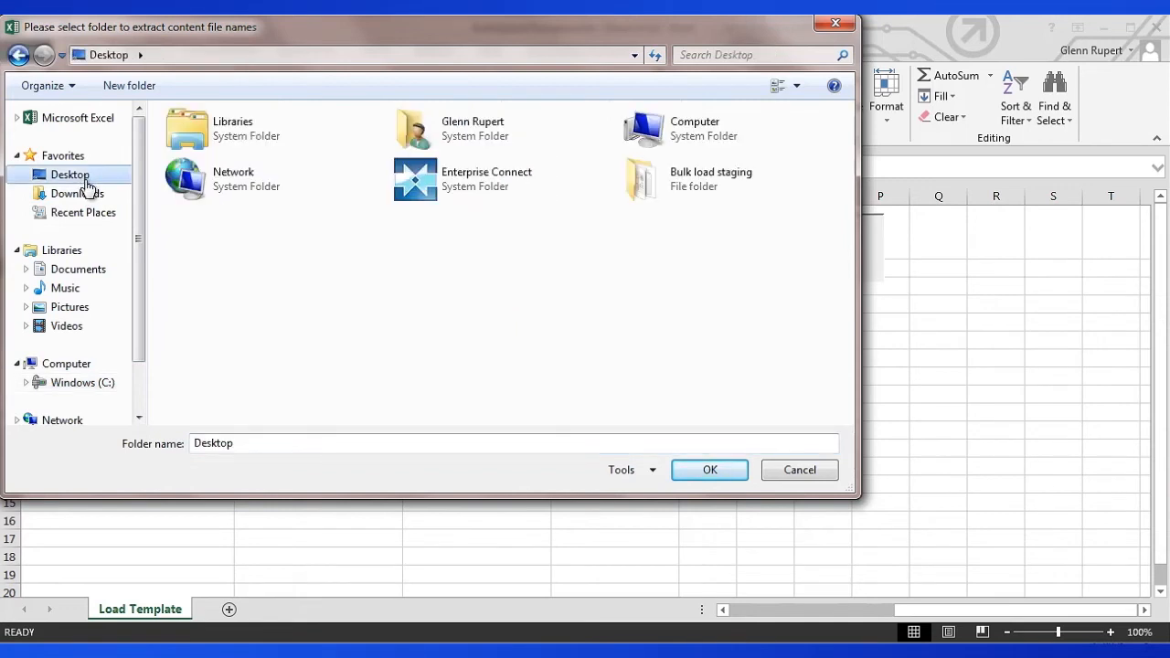
{"action": "left_click", "coordinate": [688, 191]}
{"action": "double_click", "coordinate": [688, 190]}
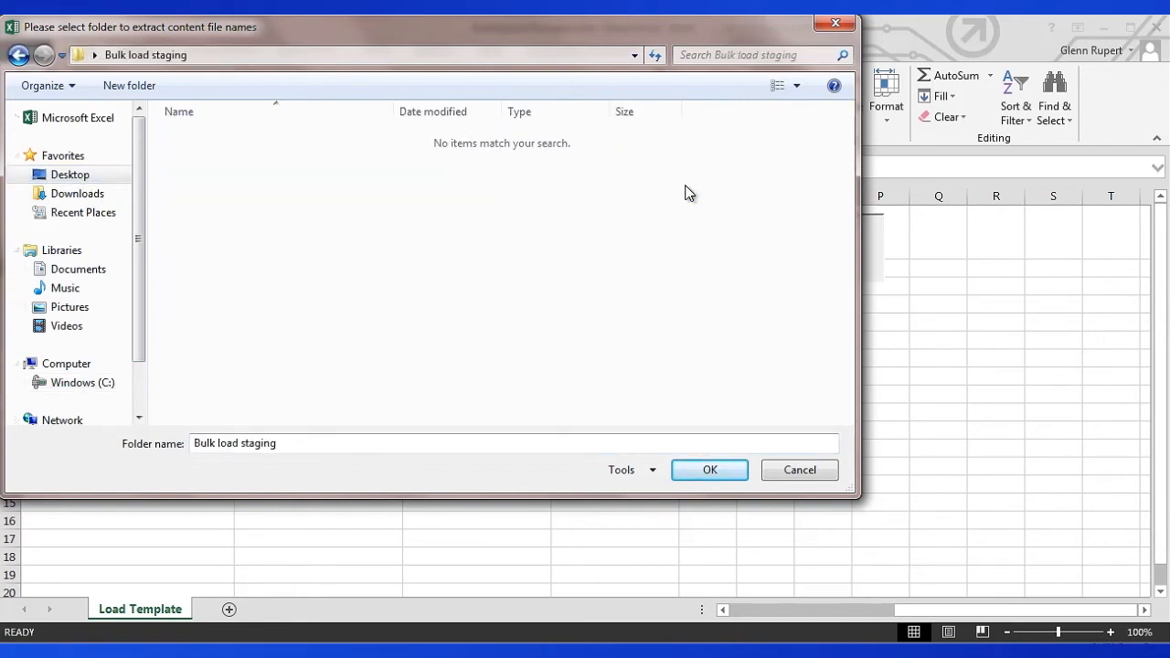
{"action": "left_click", "coordinate": [710, 474]}
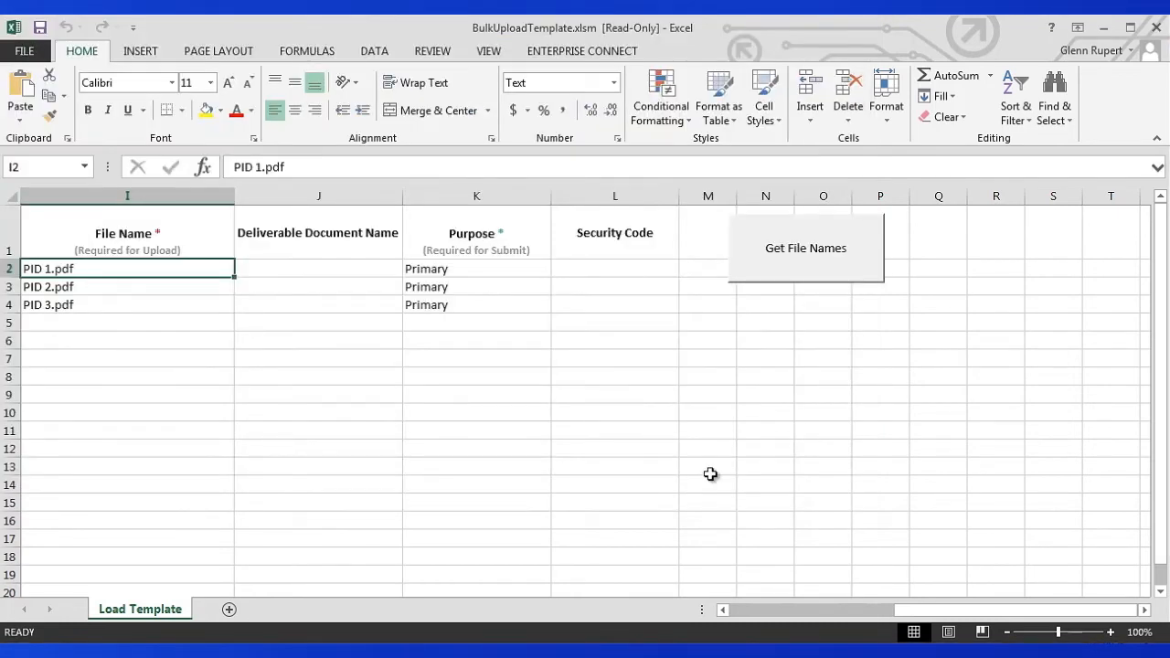
Save the filled-in template as HSE Upload.xlsm, a macro-enabled workbook, in the Desktop's Bulk load staging folder.
{"action": "left_click_drag", "start_coordinate": [810, 613], "coordinate": [867, 624]}
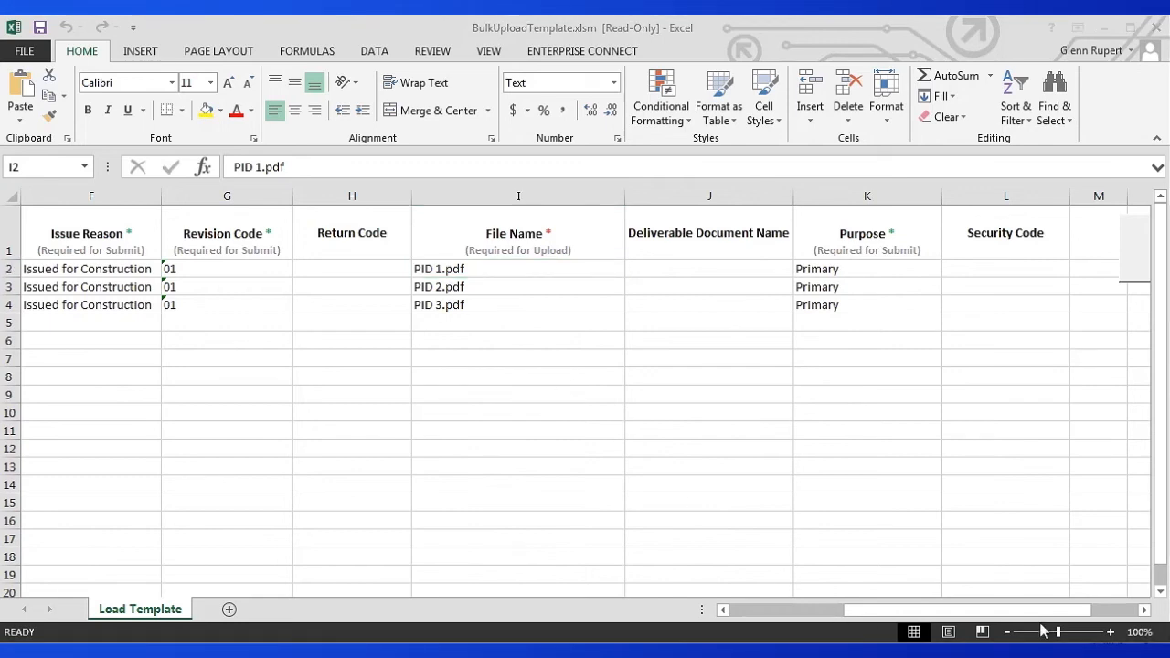
{"action": "left_click_drag", "start_coordinate": [1048, 616], "coordinate": [865, 627]}
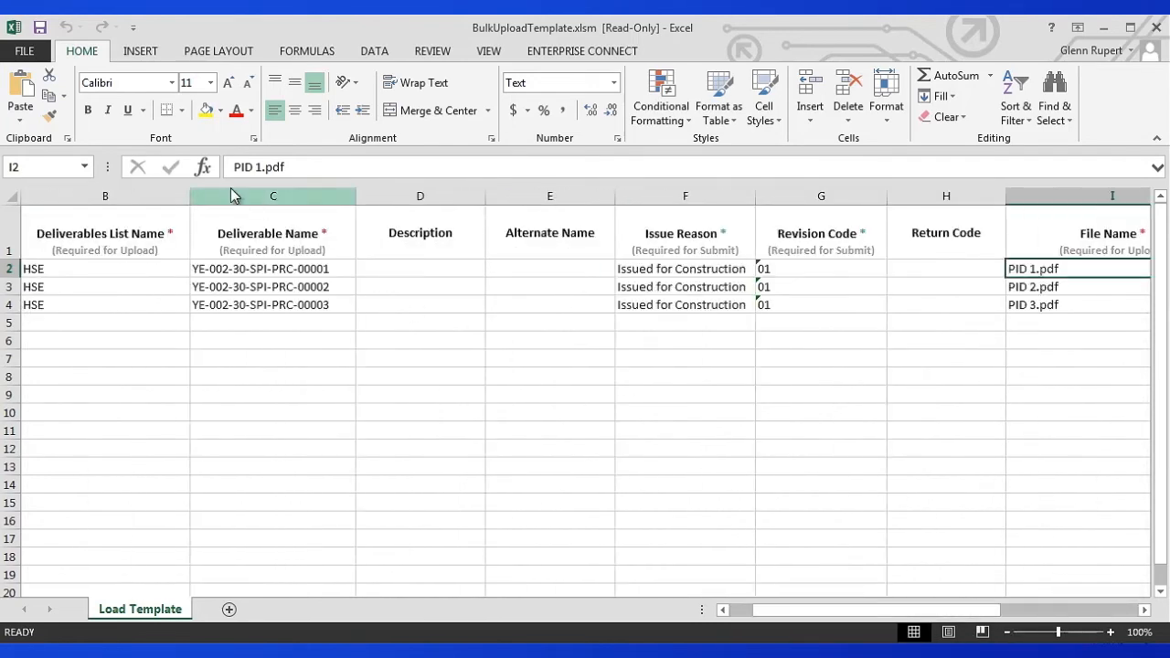
{"action": "left_click", "coordinate": [35, 52]}
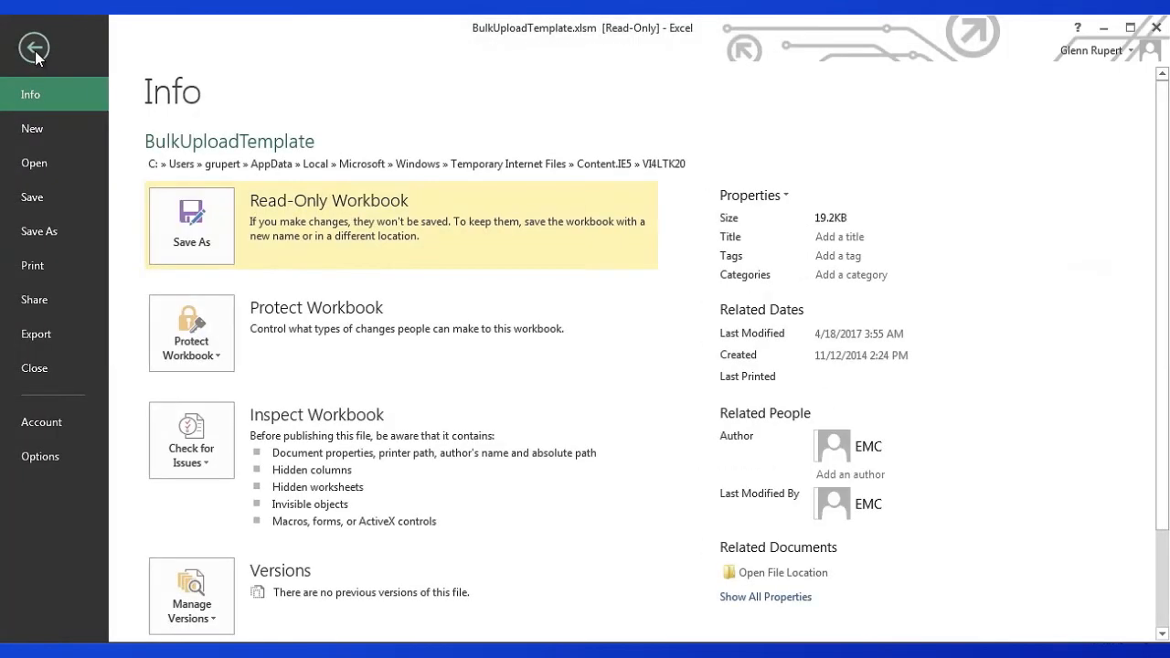
{"action": "left_click", "coordinate": [40, 232]}
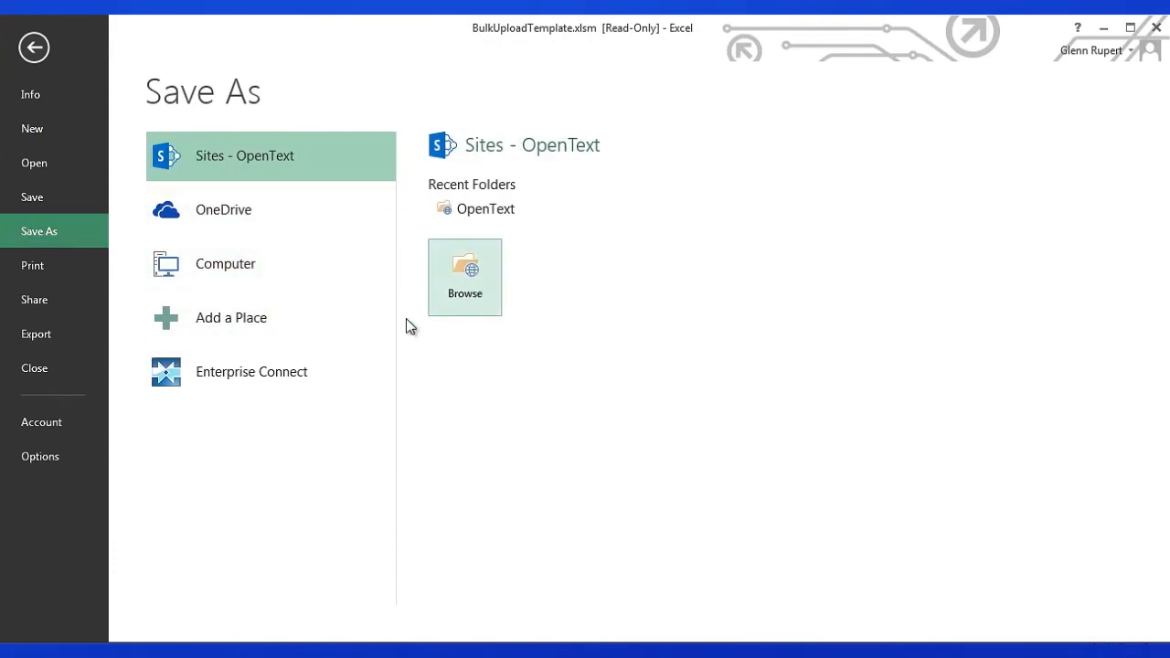
{"action": "left_click", "coordinate": [239, 274]}
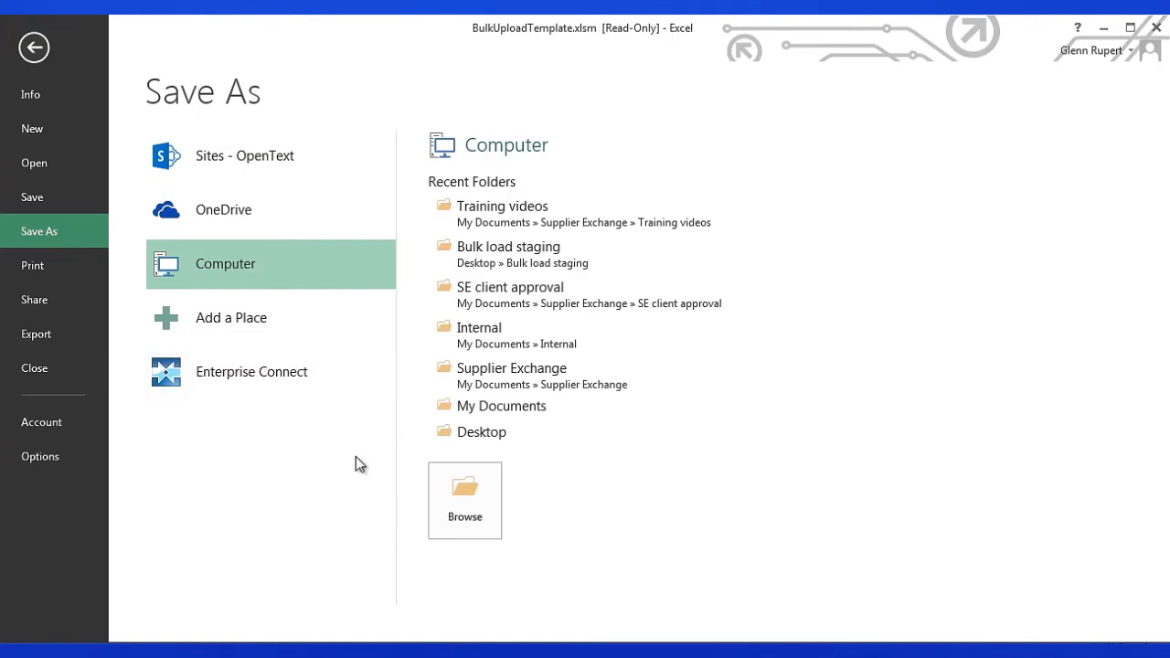
{"action": "left_click", "coordinate": [491, 250]}
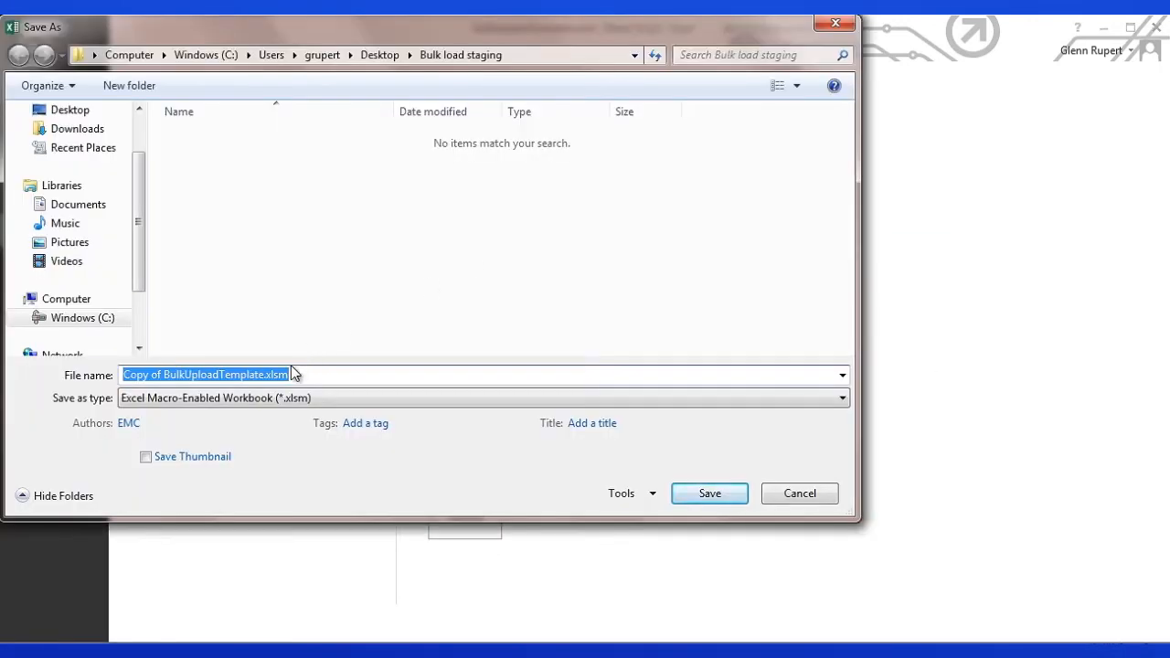
{"action": "type", "text": "HES"}
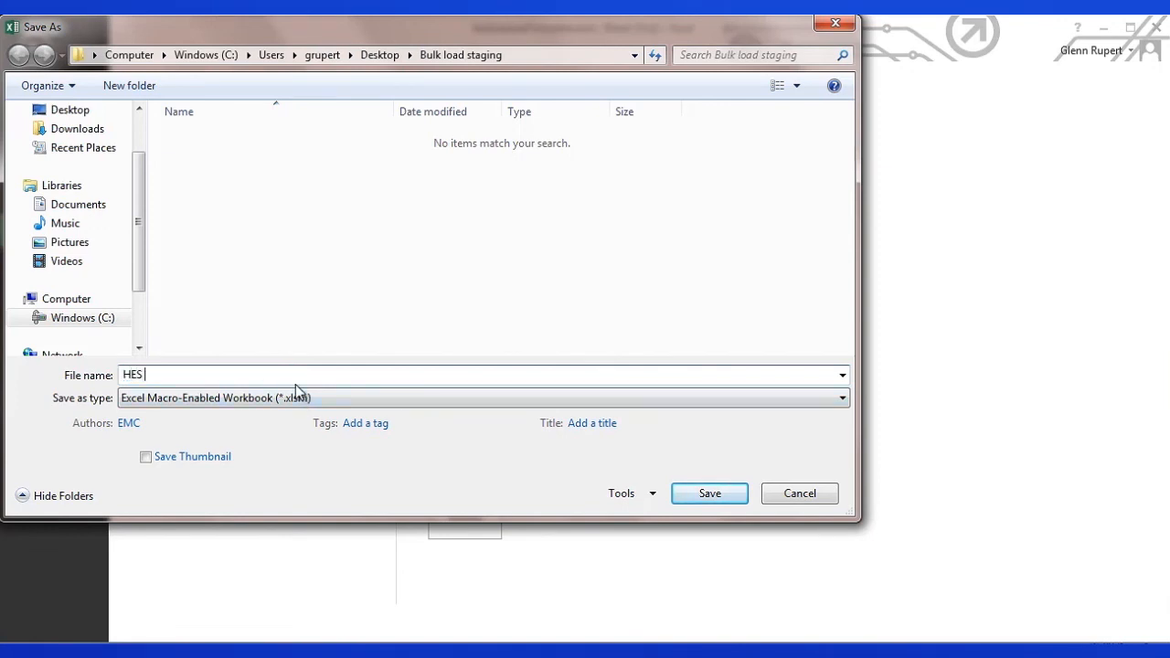
{"action": "key", "text": "BackSpace"}
{"action": "key", "text": "BackSpace"}
{"action": "key", "text": "BackSpace"}
{"action": "type", "text": "SE Upload"}
{"action": "left_click", "coordinate": [702, 498]}
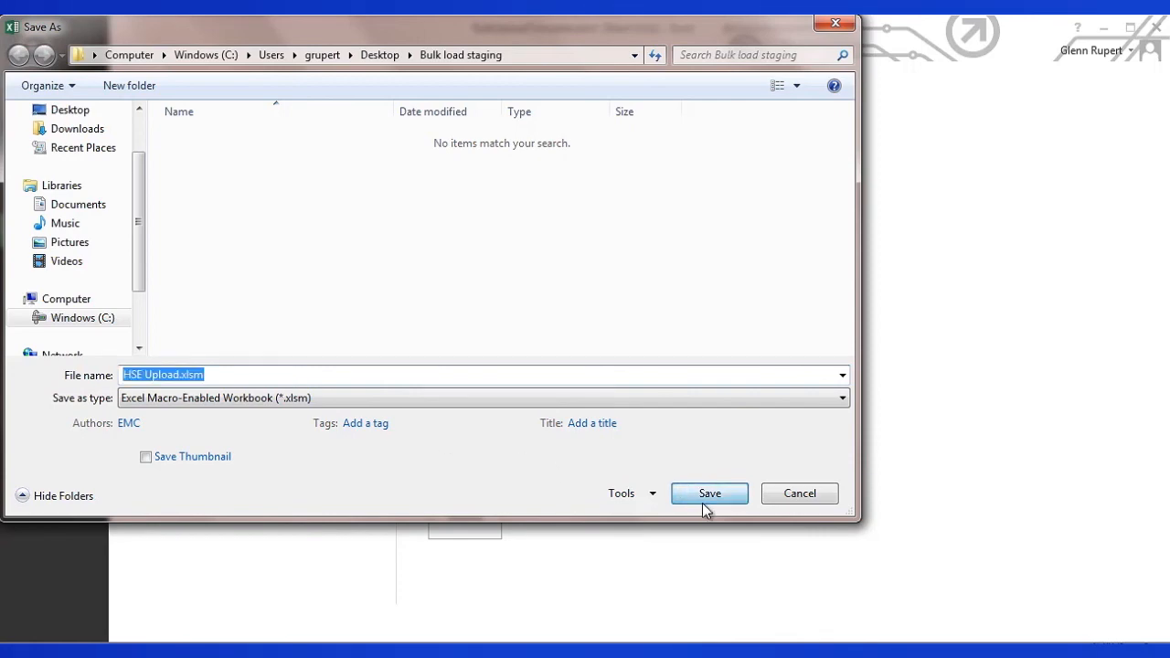